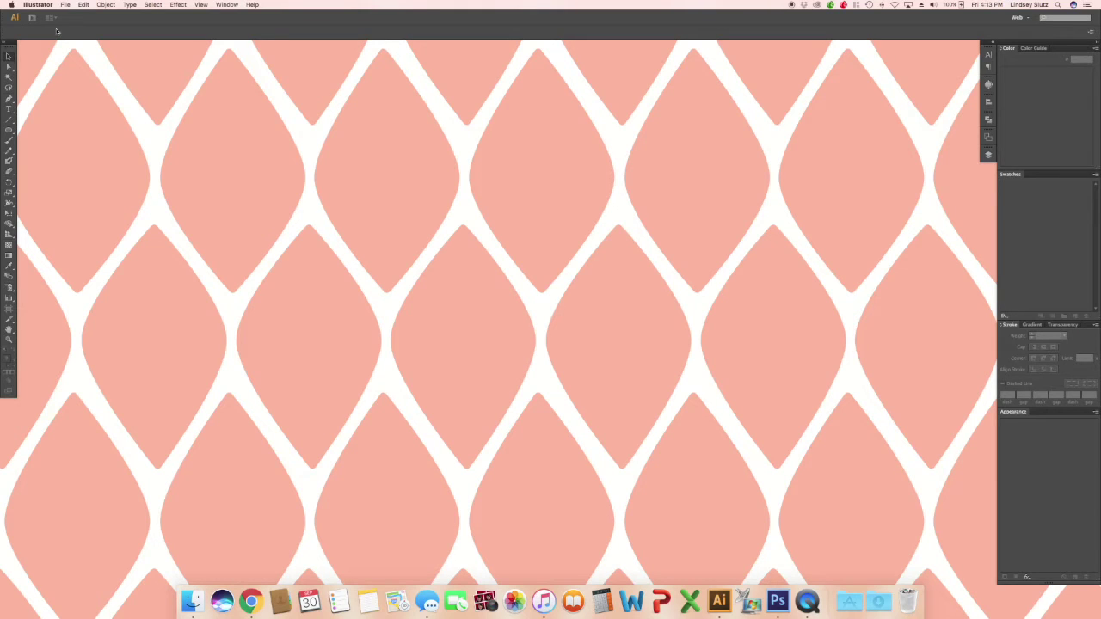
# Step: Create a new 100 × 100 px document in RGB colour mode
pyautogui.click(66, 5)
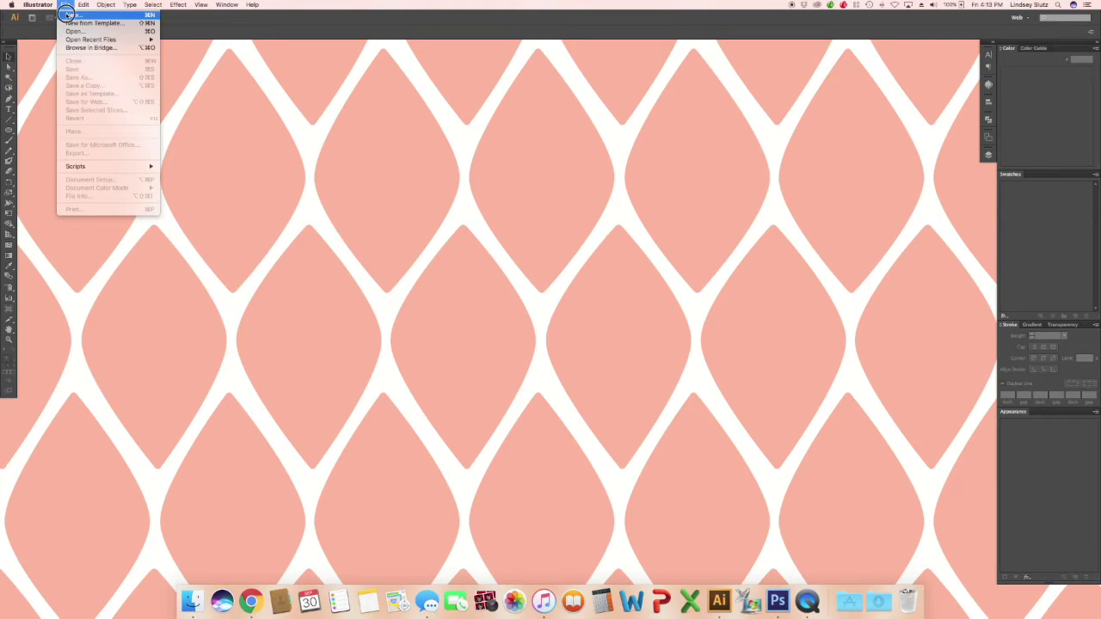
pyautogui.click(73, 14)
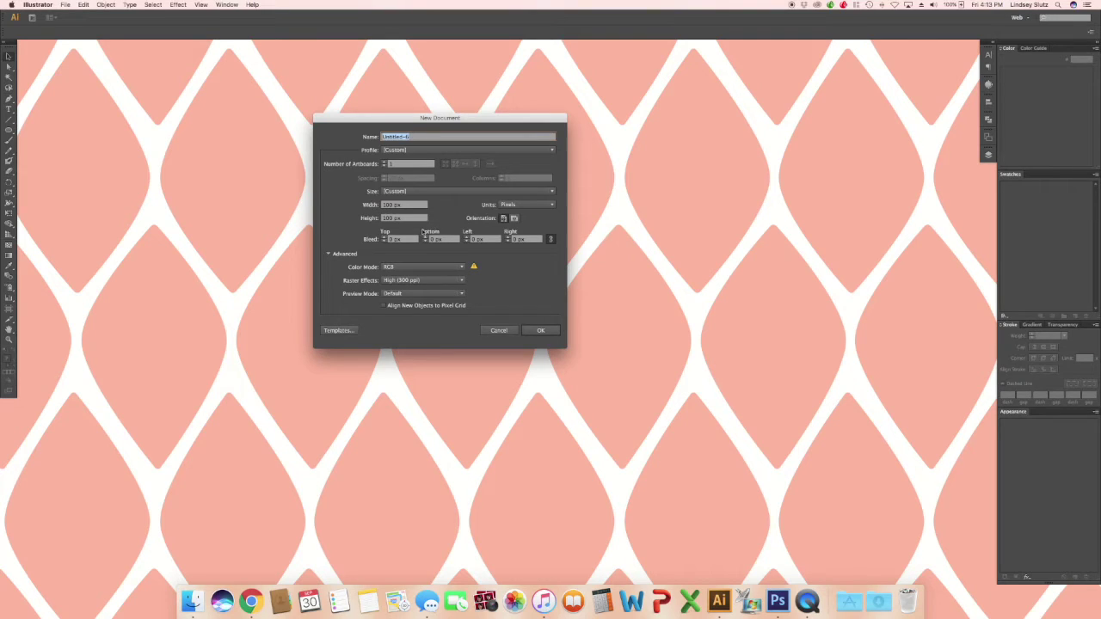
pyautogui.click(394, 267)
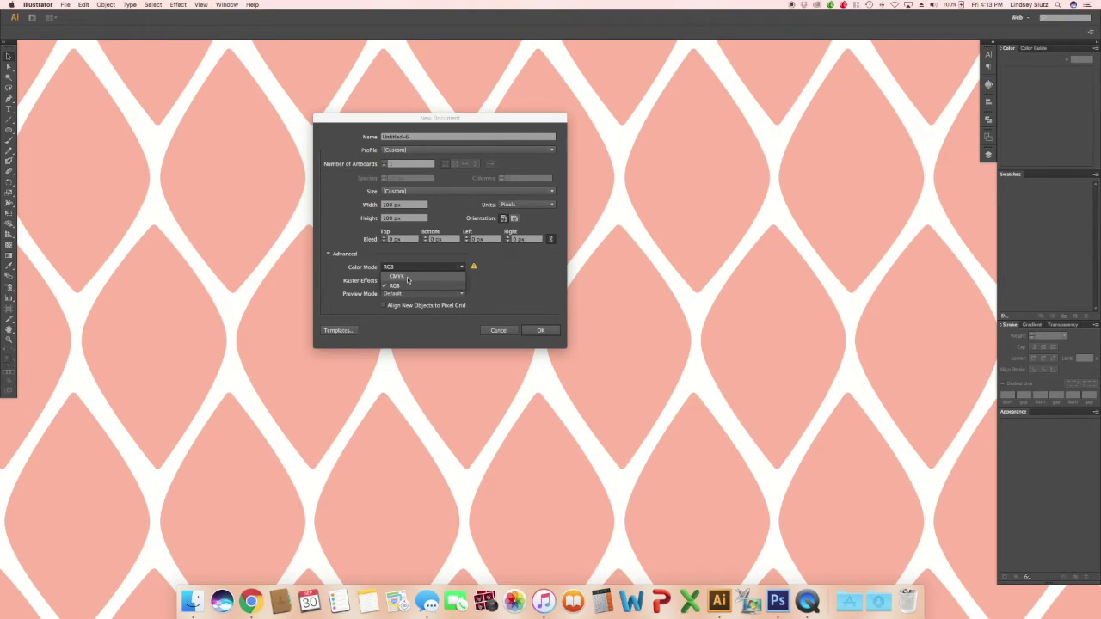
pyautogui.click(407, 280)
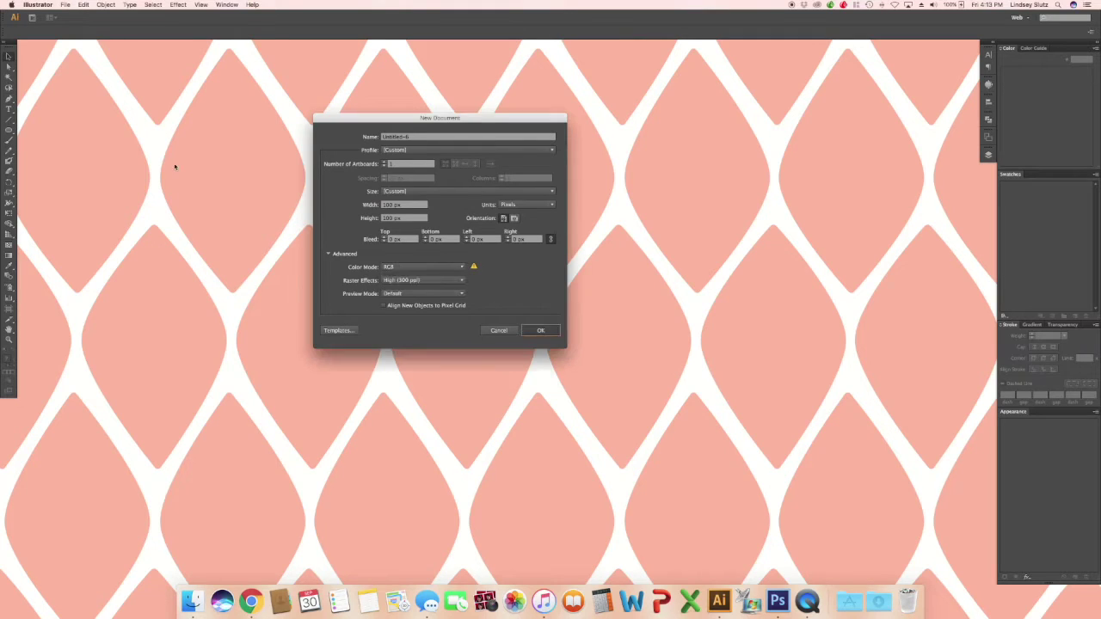
pyautogui.press('Return')
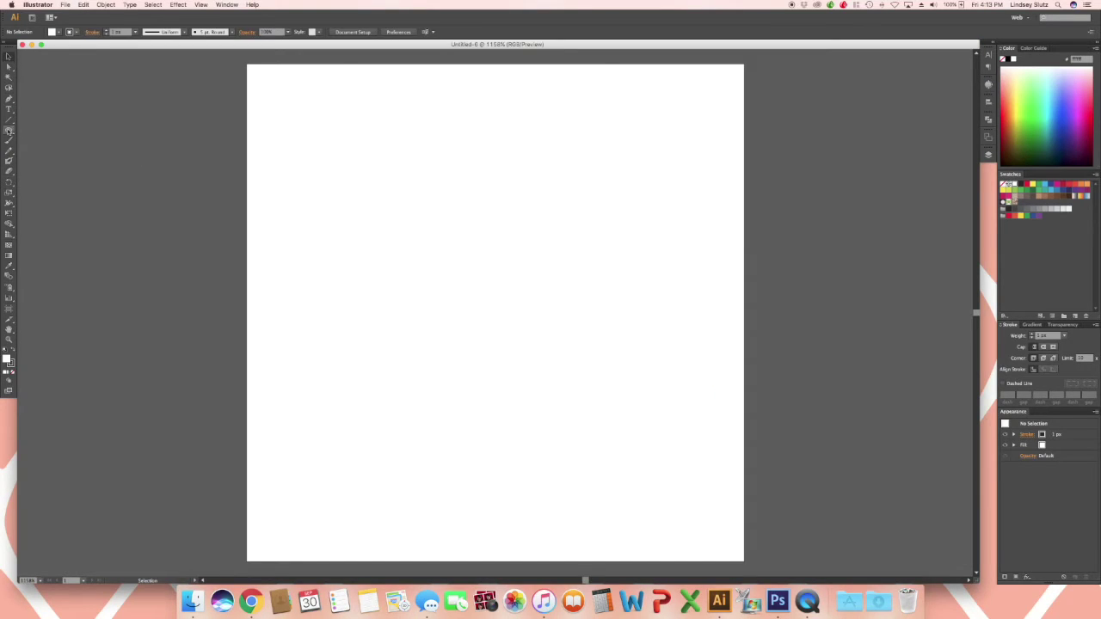
# Step: Draw an exact 100 × 100 px circle with the Ellipse Tool, then return to the Selection Tool
pyautogui.click(8, 130)
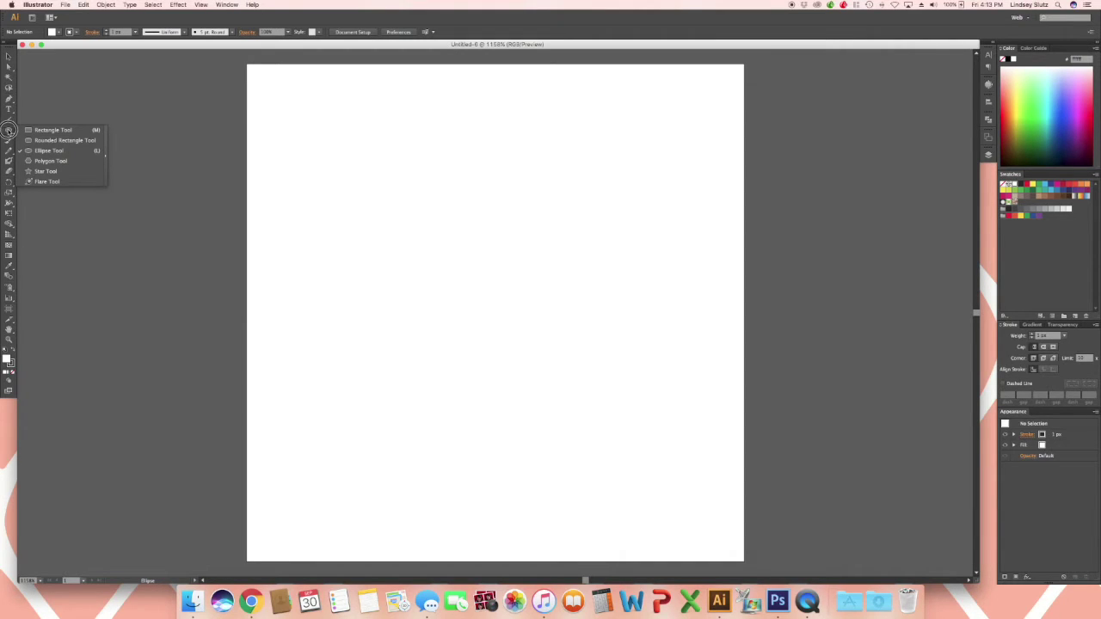
pyautogui.click(49, 150)
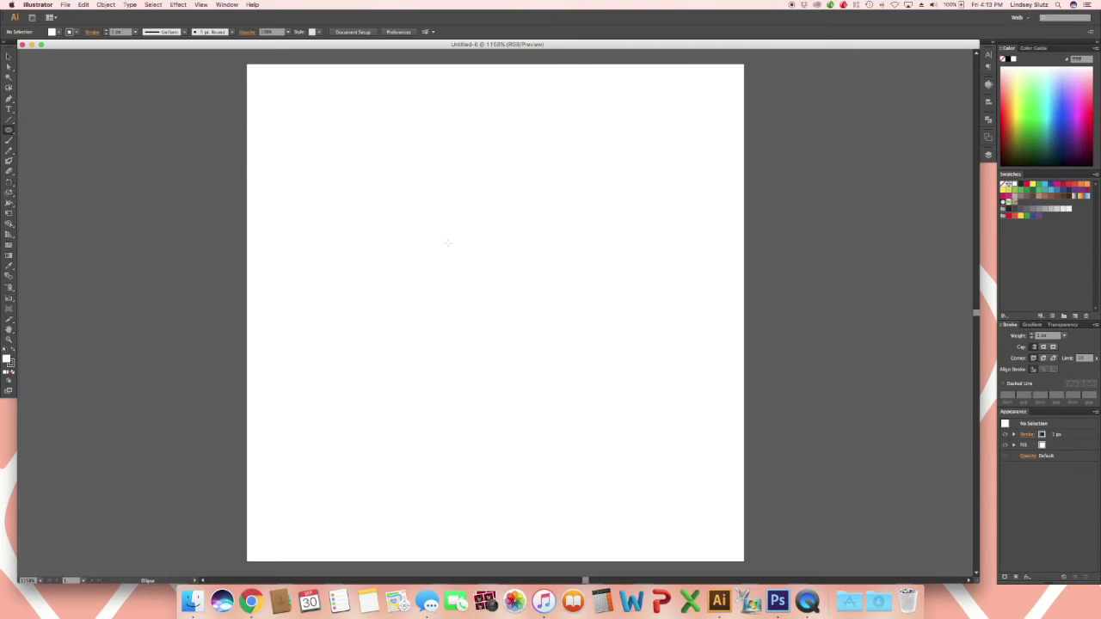
pyautogui.click(468, 293)
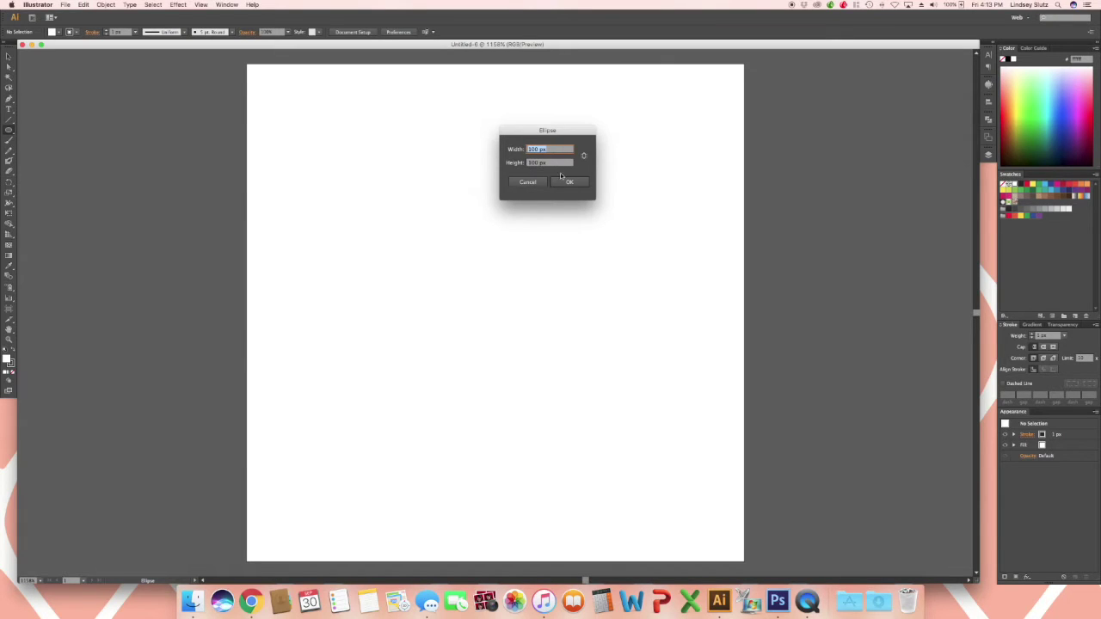
pyautogui.click(567, 182)
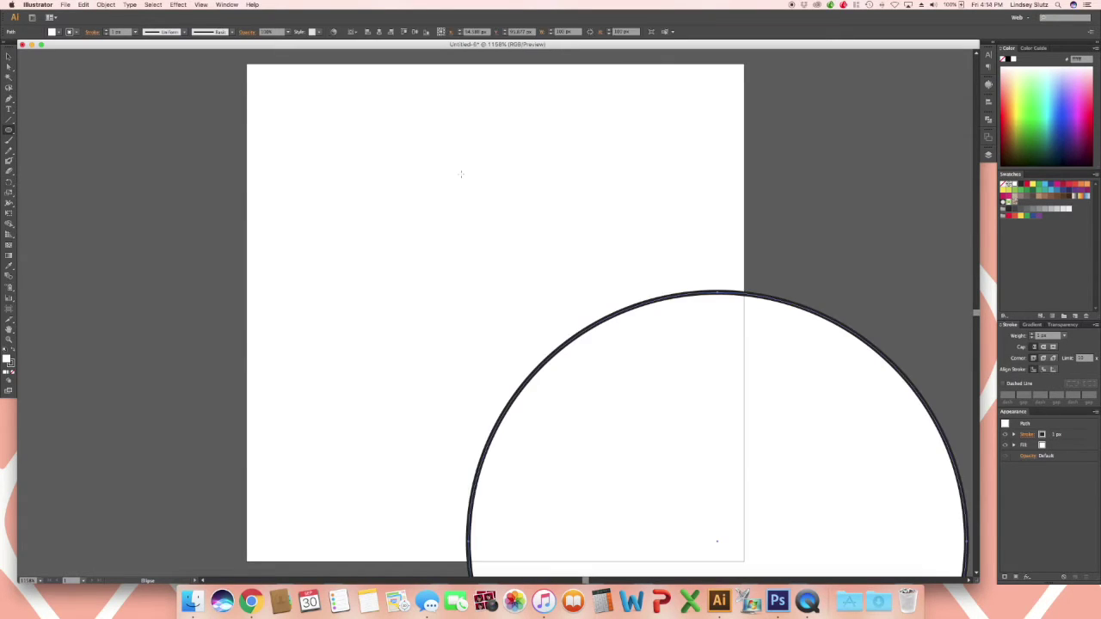
pyautogui.click(8, 57)
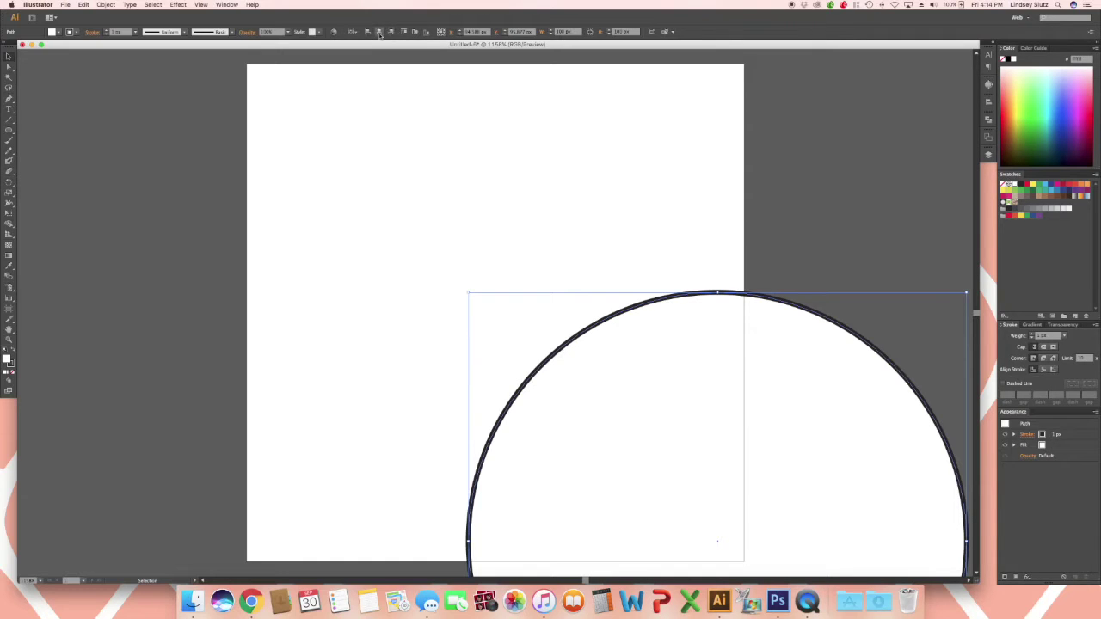
pyautogui.click(229, 6)
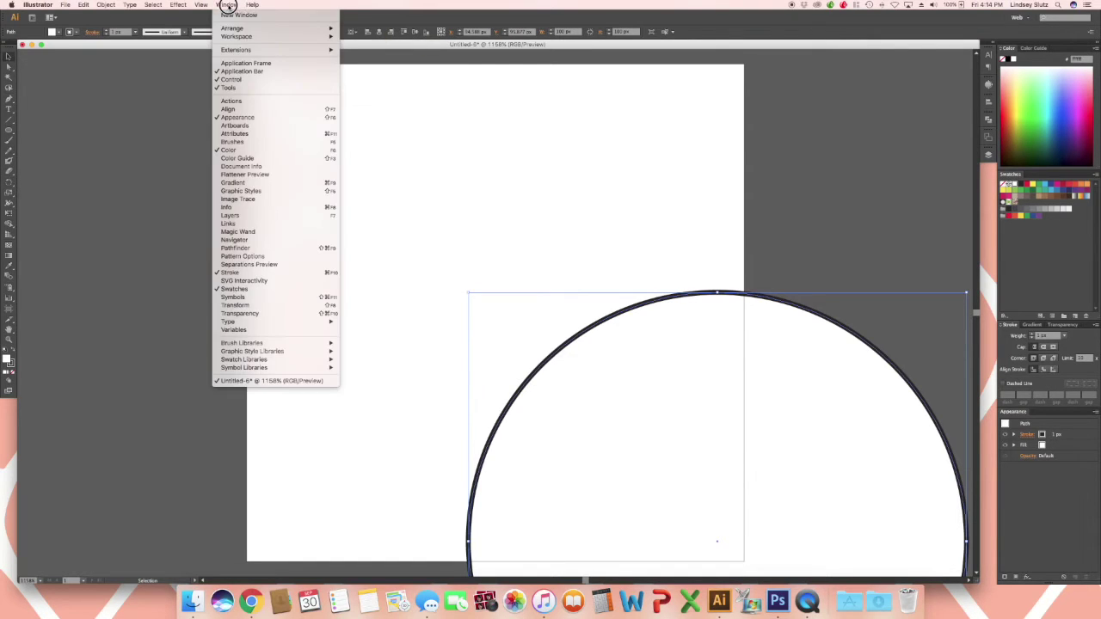
# Step: In the Align panel, align the circle to the artboard's horizontal and vertical centres
pyautogui.click(257, 111)
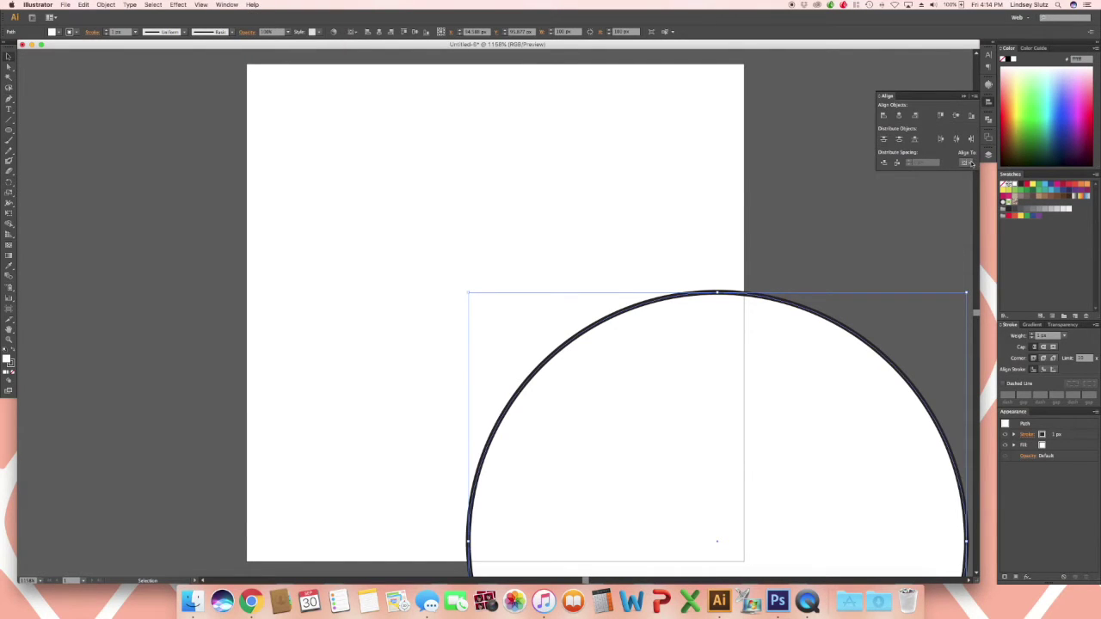
pyautogui.click(968, 164)
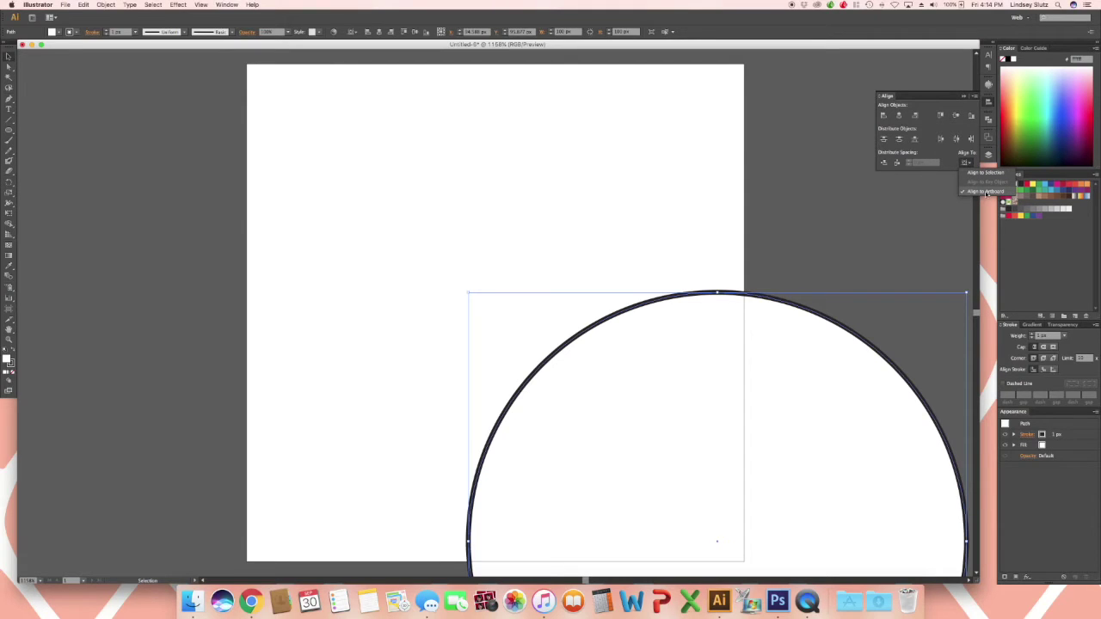
pyautogui.click(899, 115)
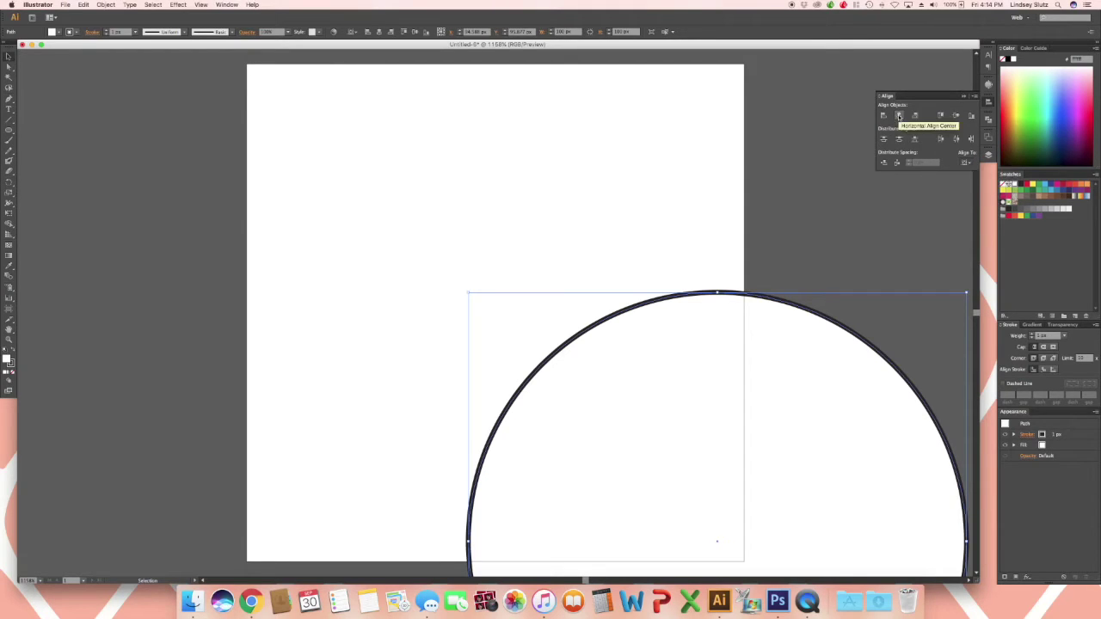
pyautogui.click(899, 116)
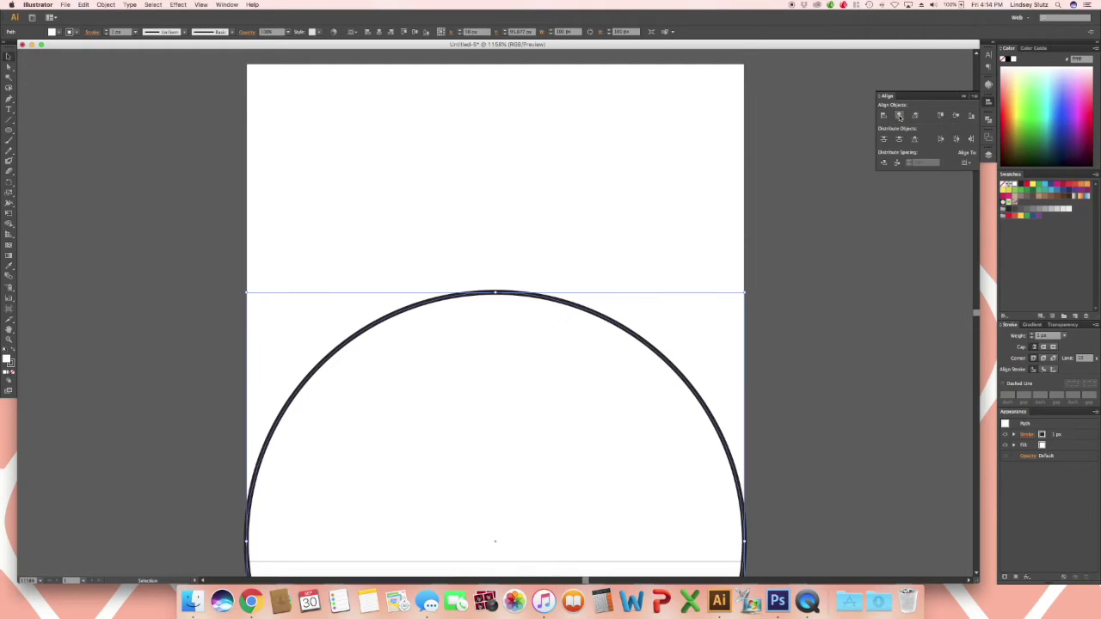
pyautogui.click(956, 117)
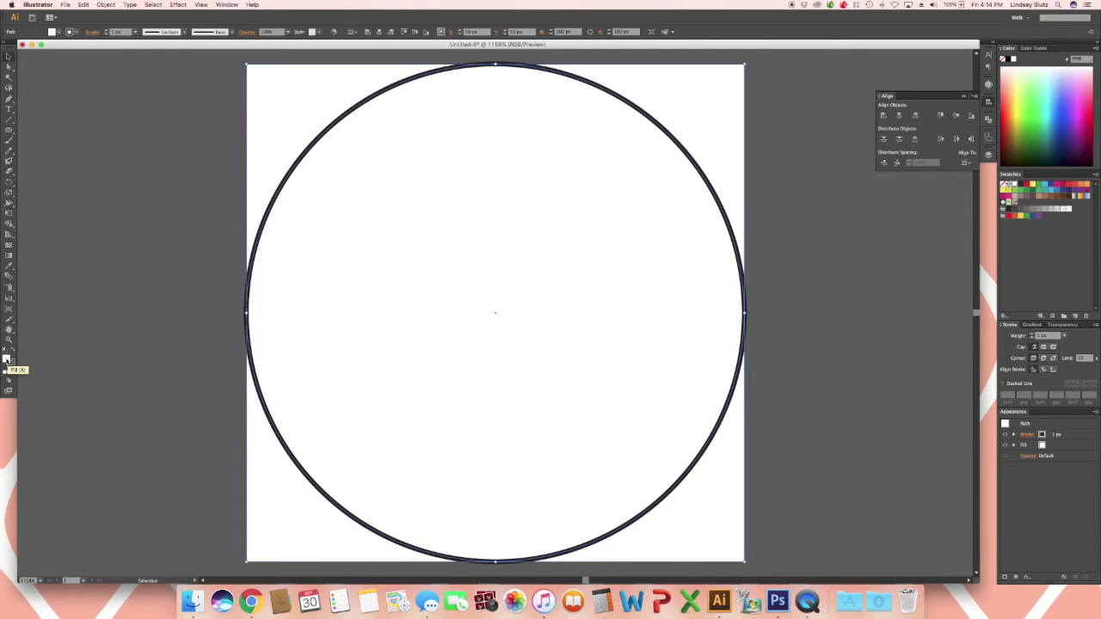
# Step: Give the circle a light cyan fill
pyautogui.doubleClick(7, 360)
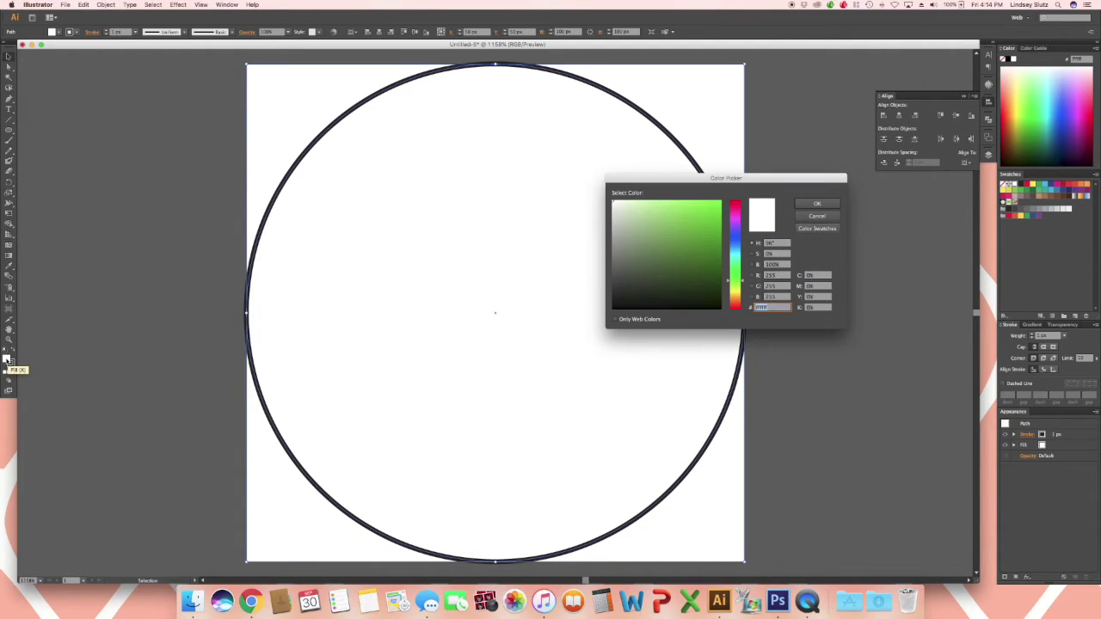
pyautogui.click(735, 255)
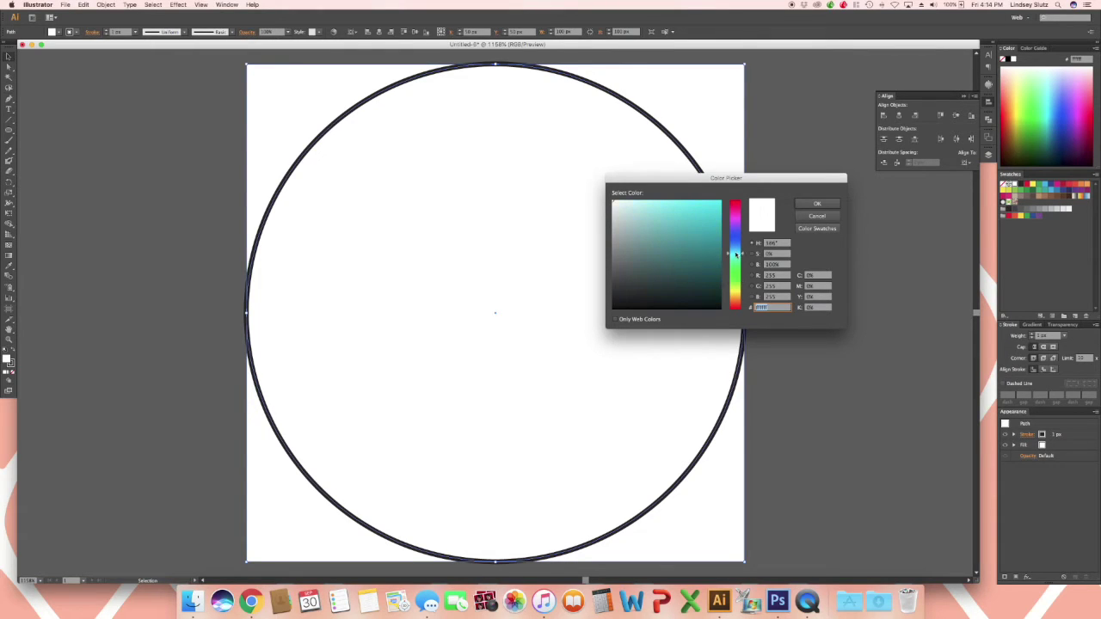
pyautogui.click(646, 206)
pyautogui.click(816, 205)
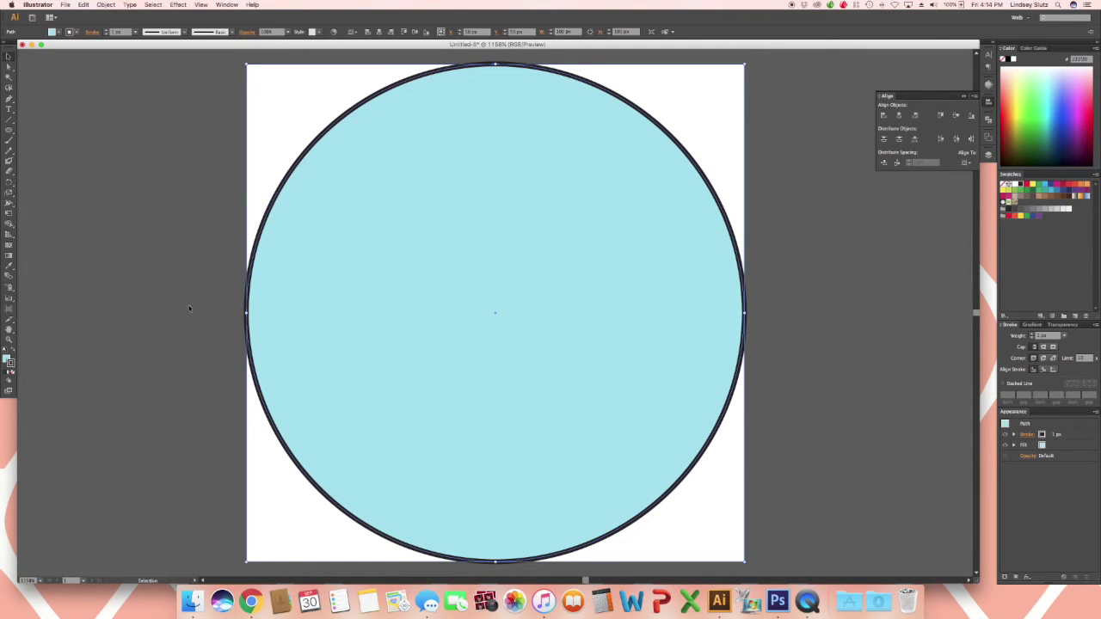
# Step: Set the circle's outline colour to white (ffffff)
pyautogui.doubleClick(12, 363)
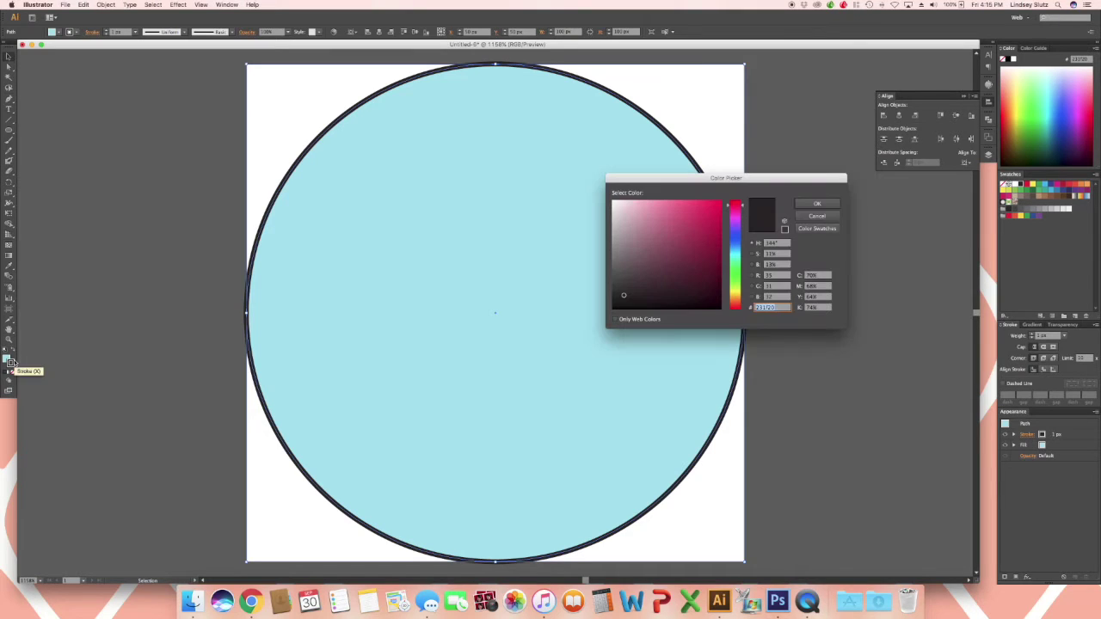
pyautogui.click(623, 206)
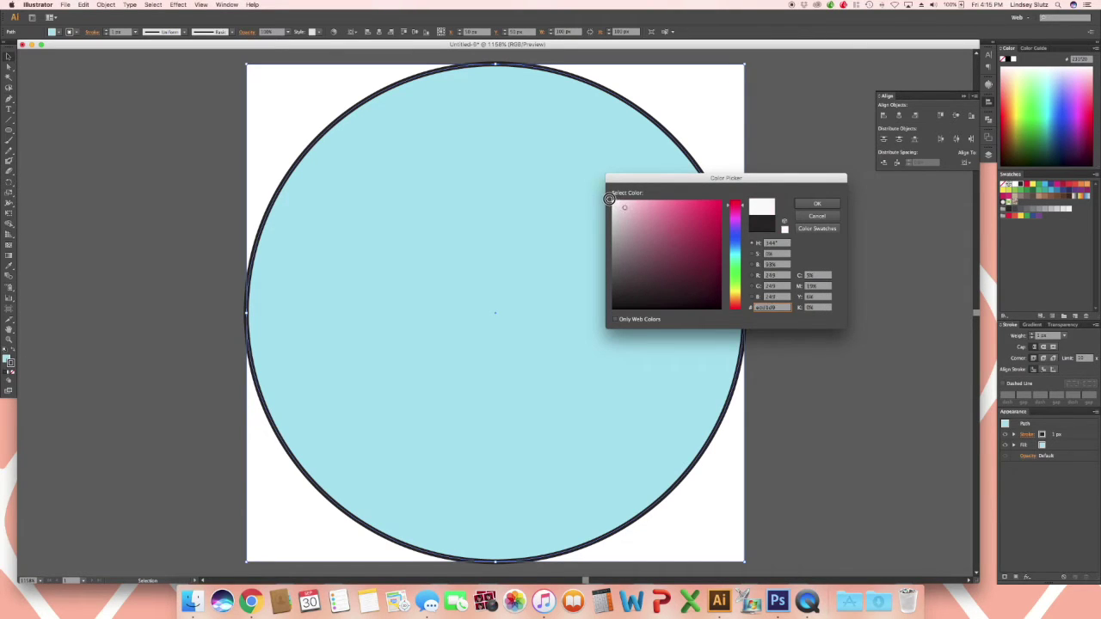
pyautogui.click(609, 199)
pyautogui.click(813, 204)
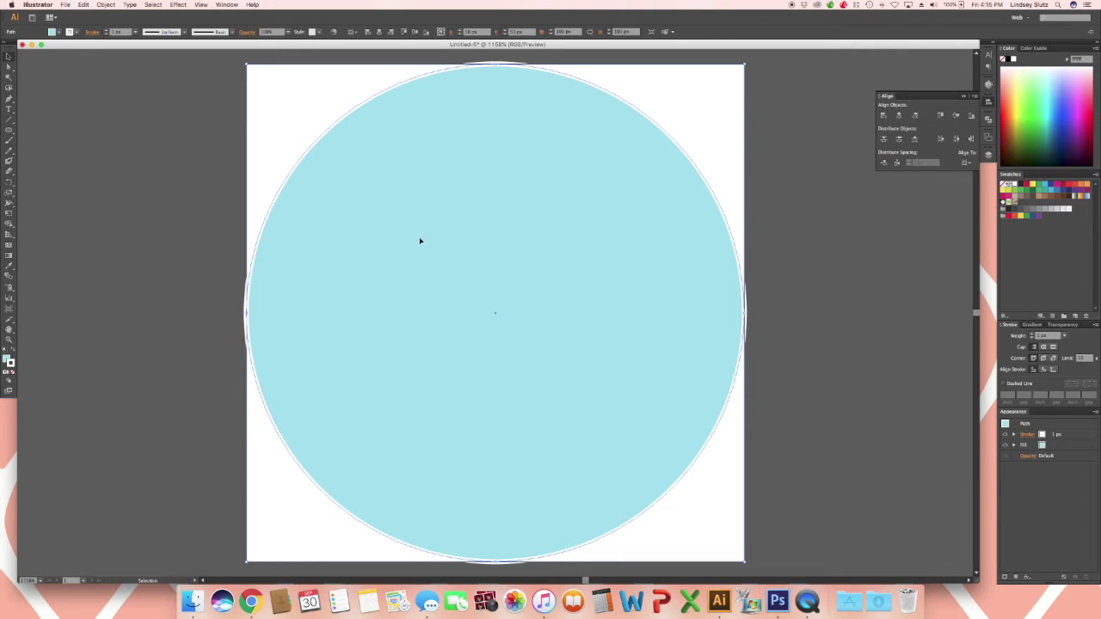
# Step: Shrink two copies of the circle around its centre, then marquee-select all three rings
pyautogui.press('a')
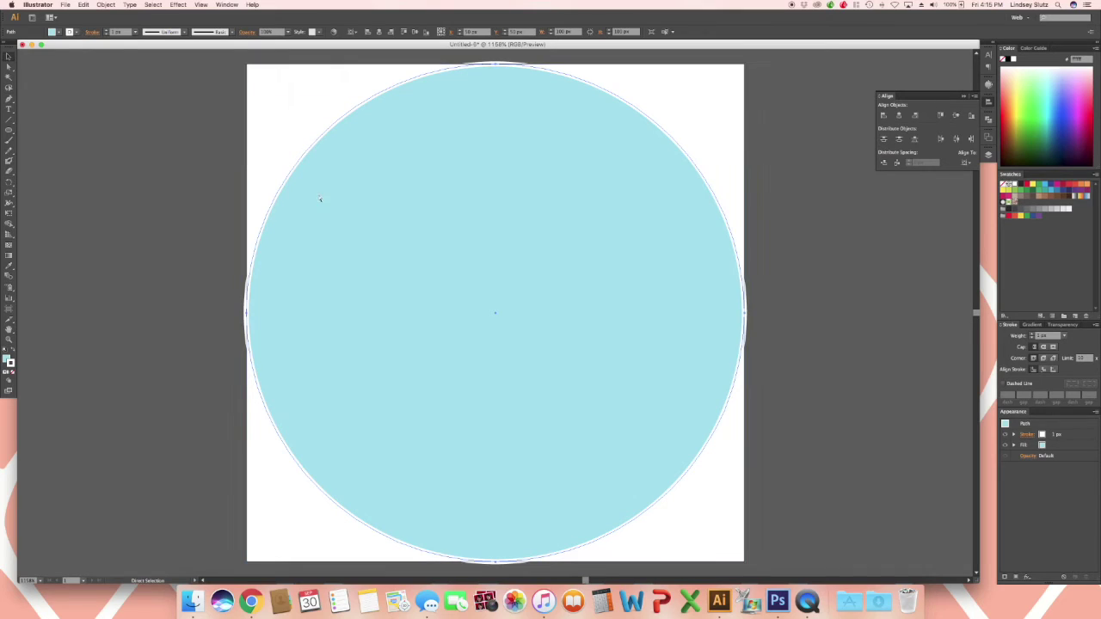
pyautogui.press('v')
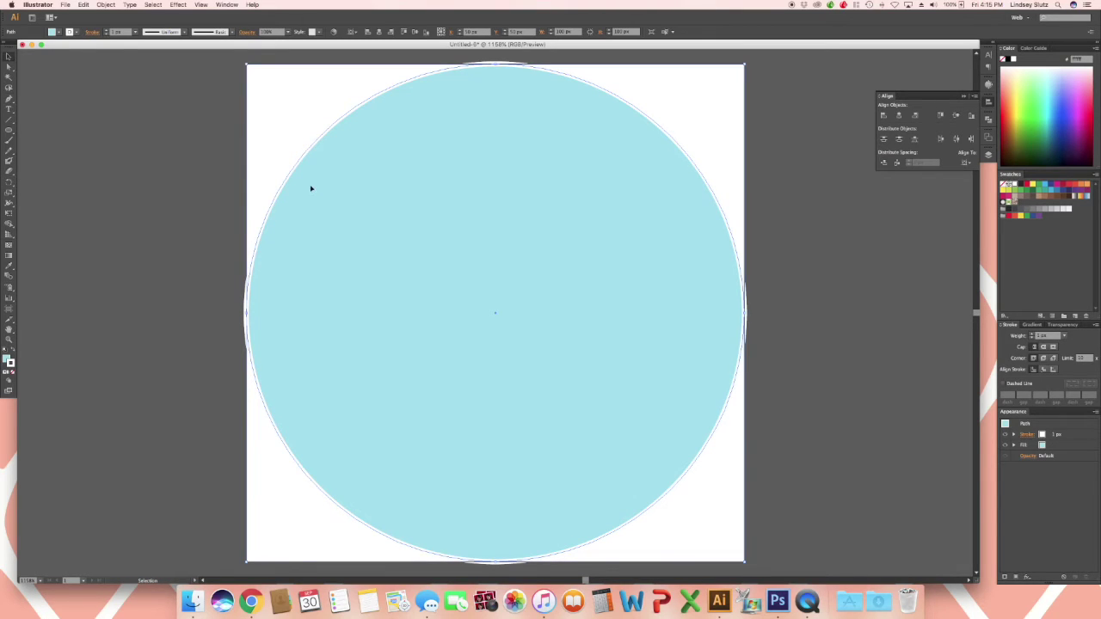
pyautogui.click(84, 4)
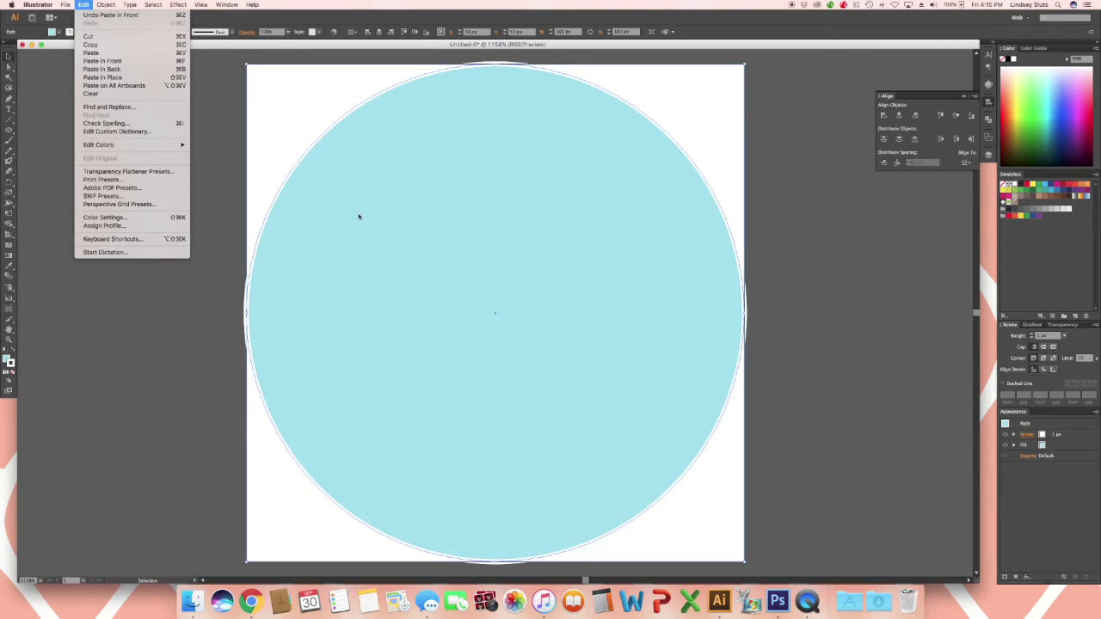
pyautogui.click(285, 135)
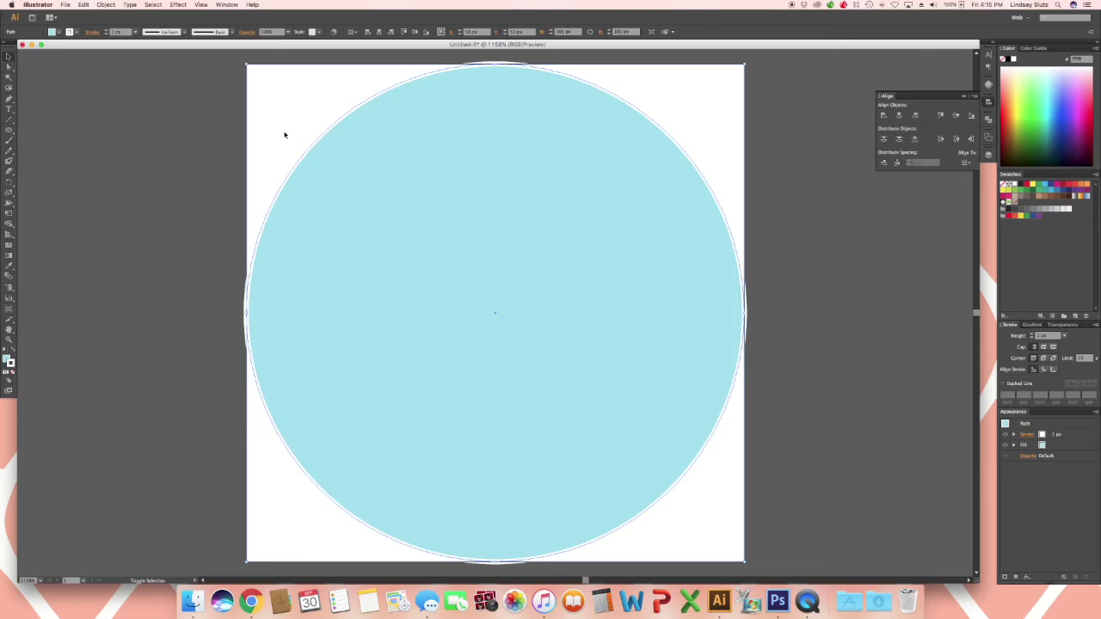
pyautogui.moveTo(247, 64); pyautogui.dragTo(270, 91)
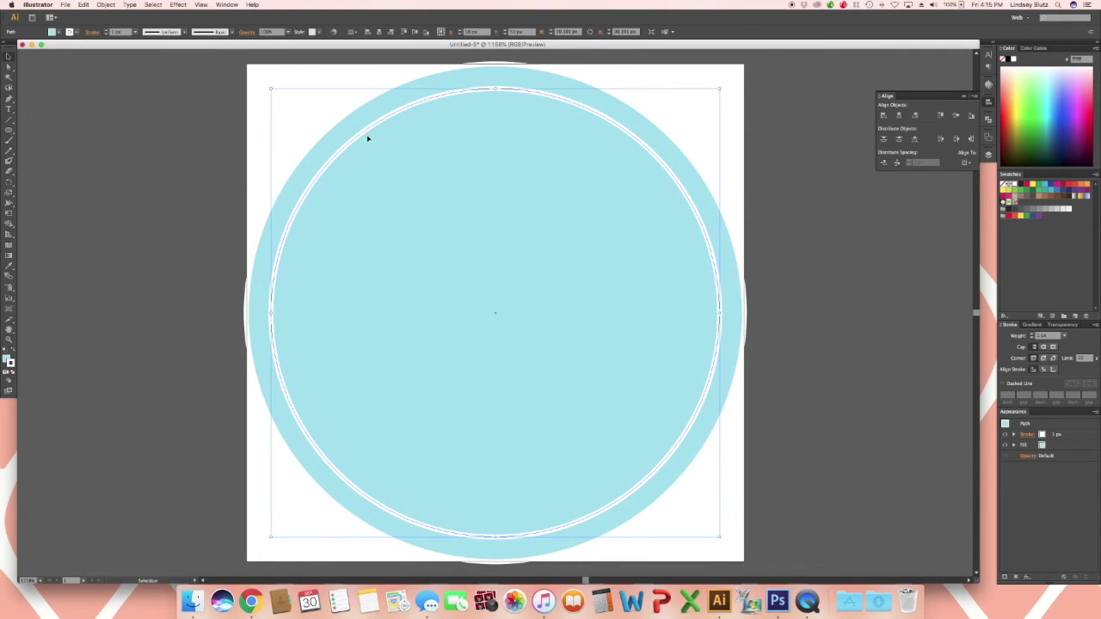
pyautogui.press('a')
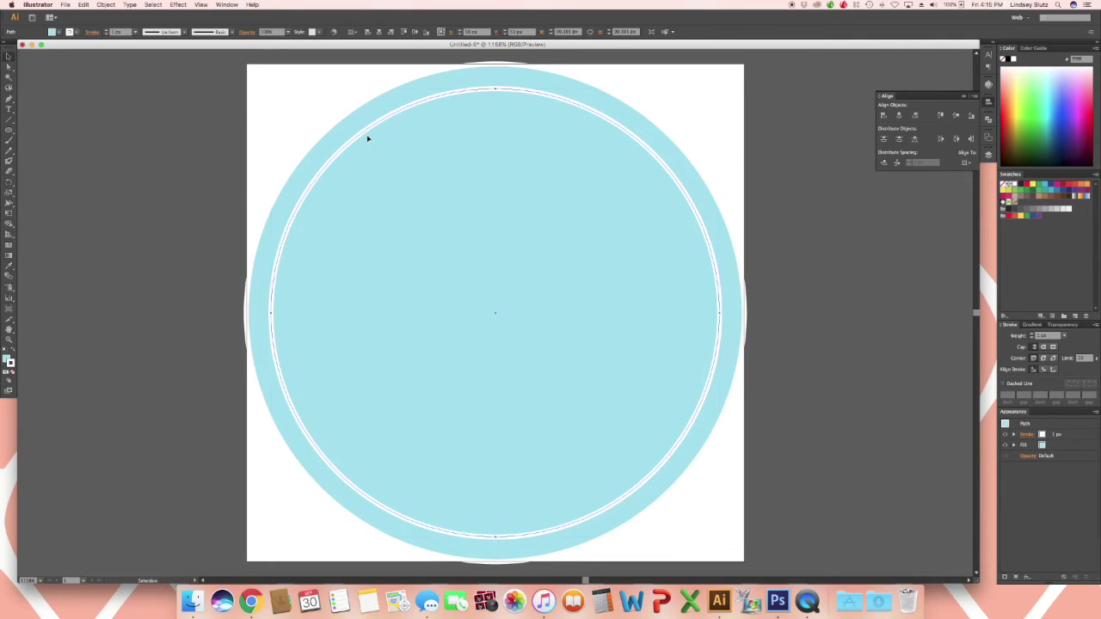
pyautogui.press('super')
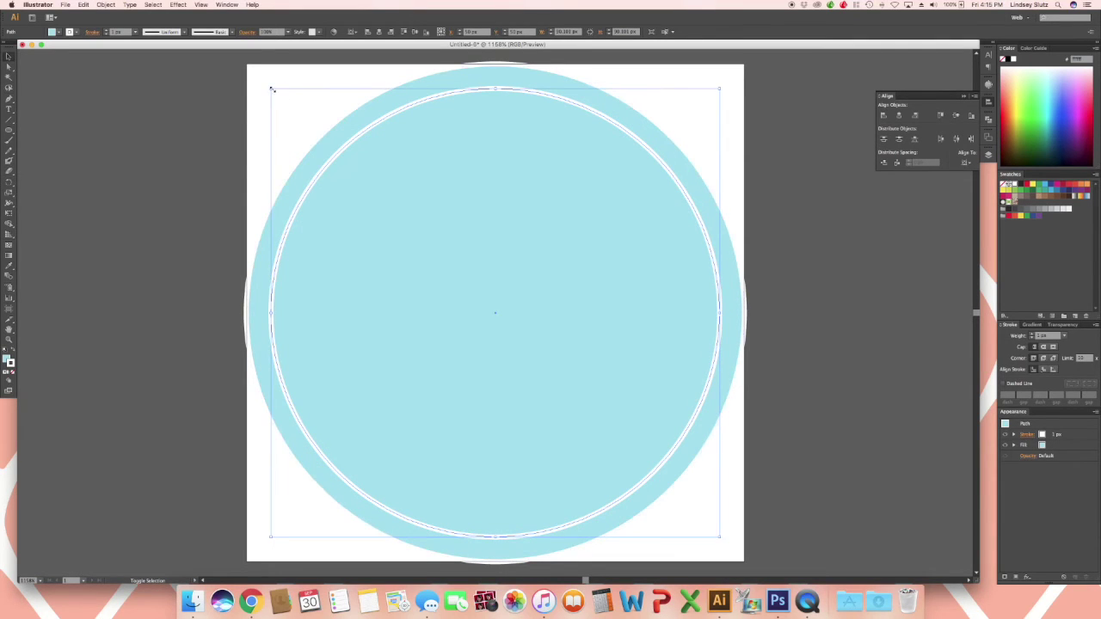
pyautogui.moveTo(273, 89); pyautogui.dragTo(299, 109)
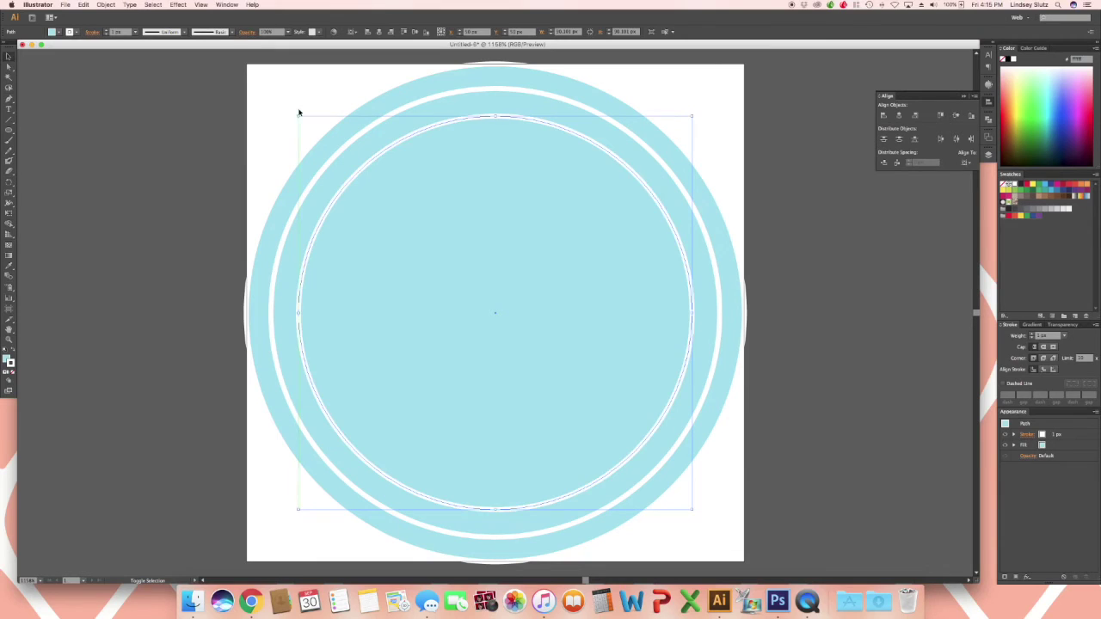
pyautogui.click(220, 117)
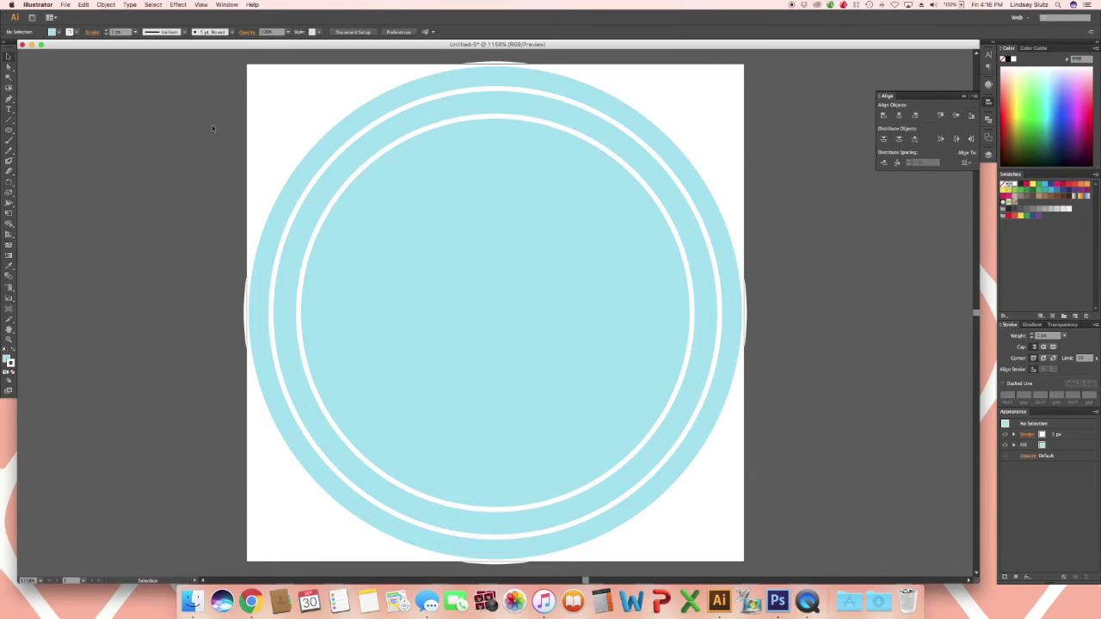
pyautogui.moveTo(168, 118); pyautogui.dragTo(833, 367)
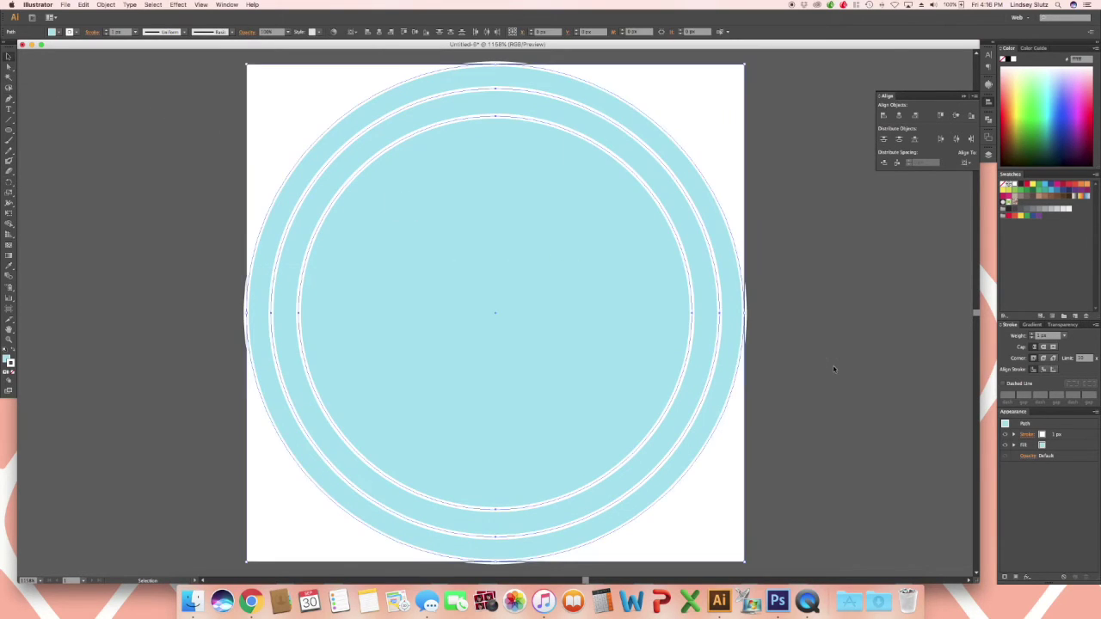
# Step: Make a pattern from the three circles via Object > Pattern > Make, zooming out twice to see the tiles
pyautogui.click(104, 5)
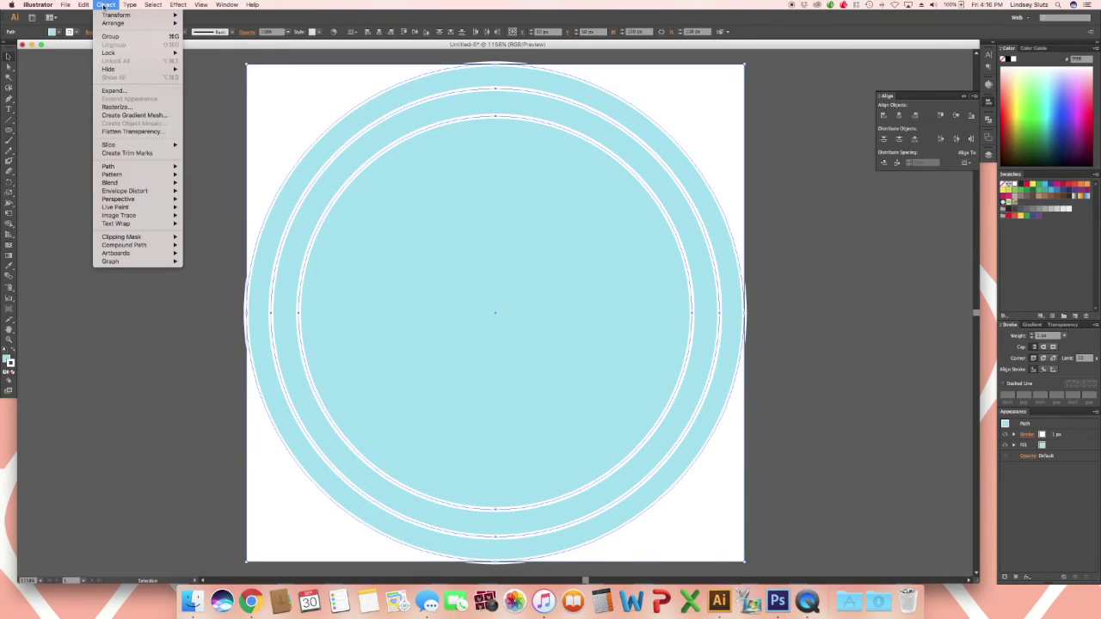
pyautogui.moveTo(159, 174)
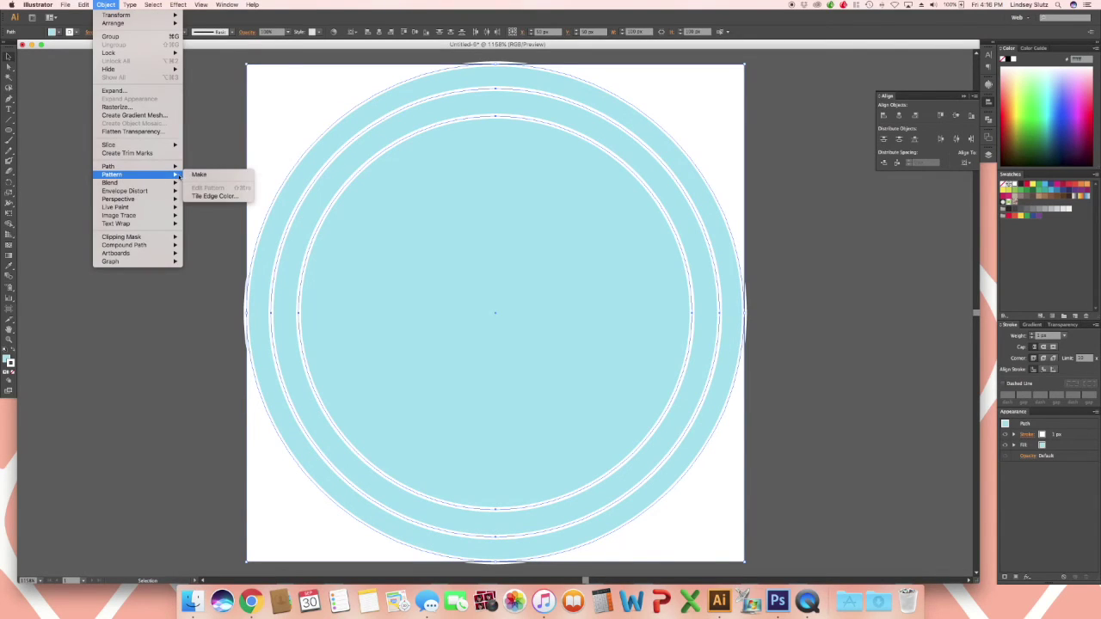
pyautogui.click(200, 175)
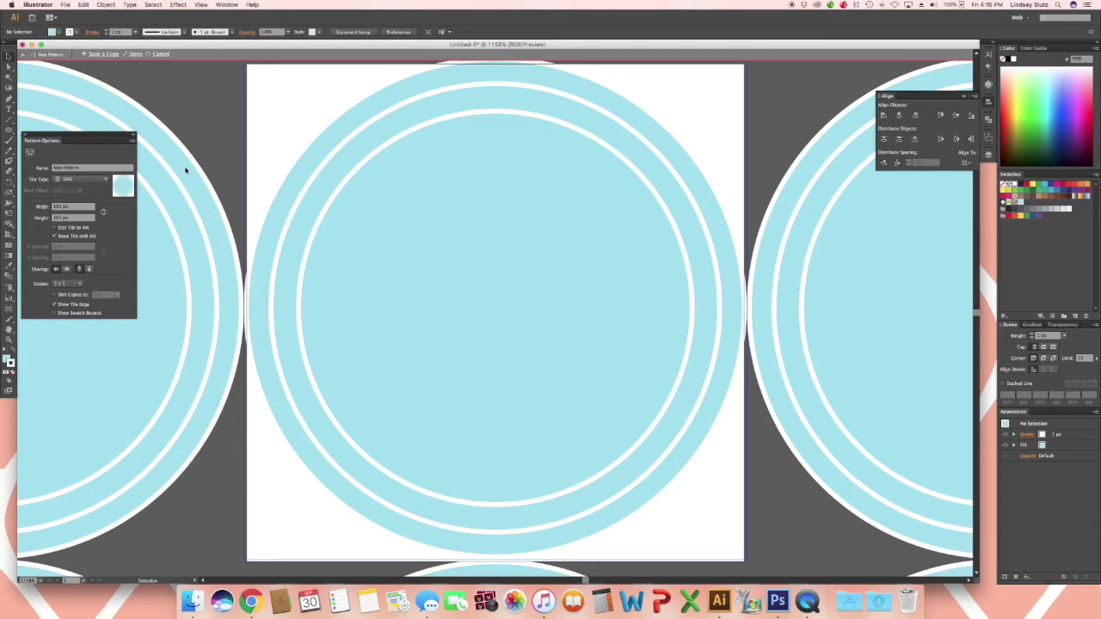
pyautogui.press('super+minus')
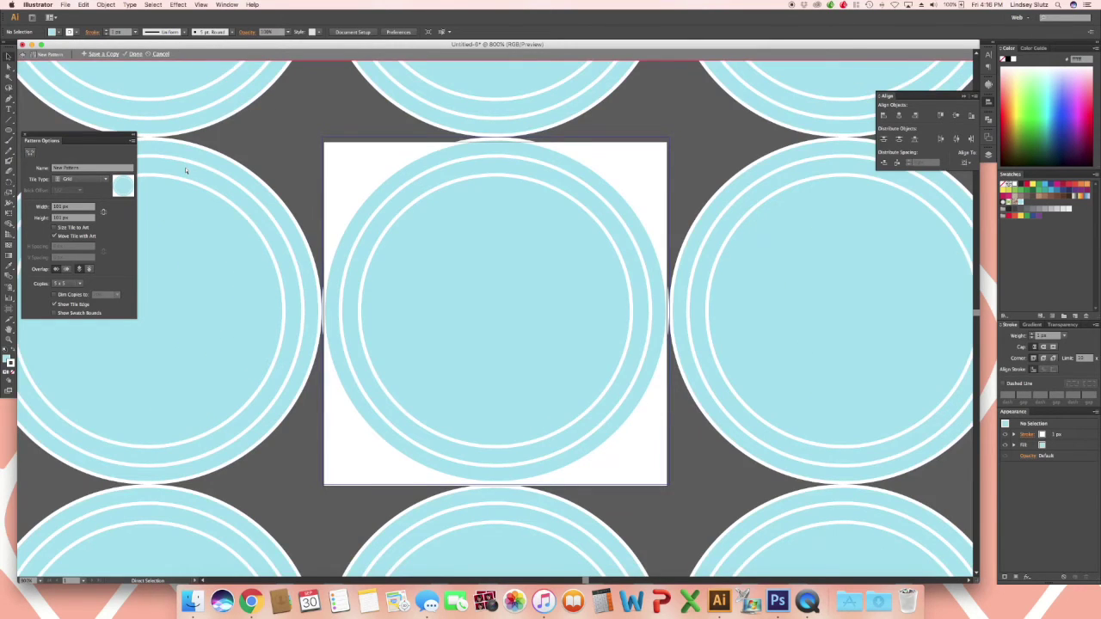
pyautogui.press('super+minus')
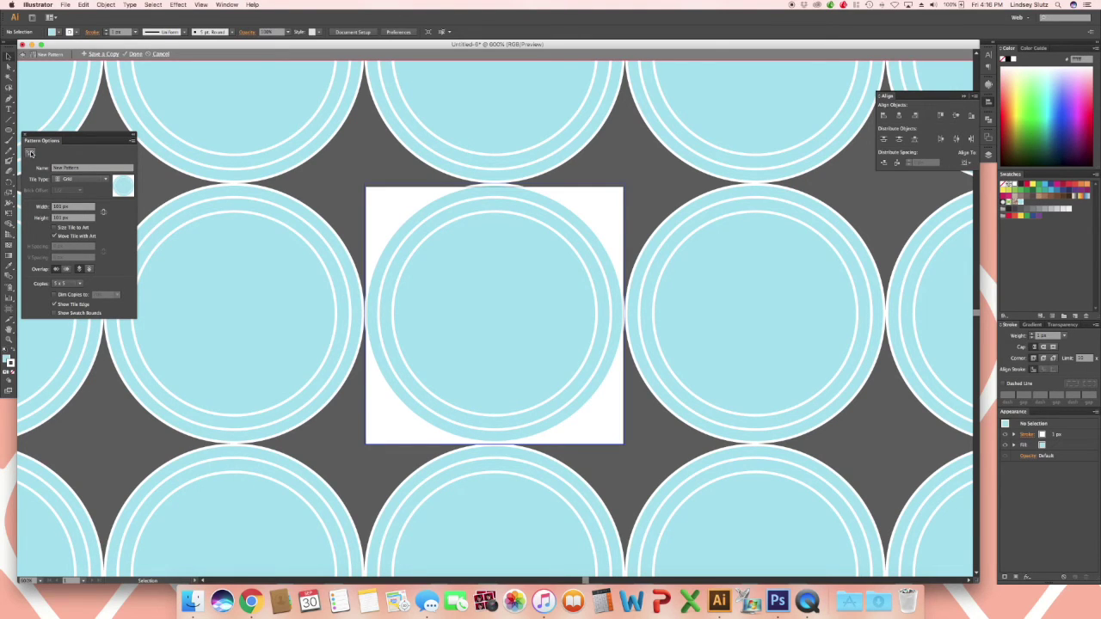
# Step: Shrink the pattern tile from its bottom, right and left edges to about 78 × 40 px
pyautogui.click(30, 153)
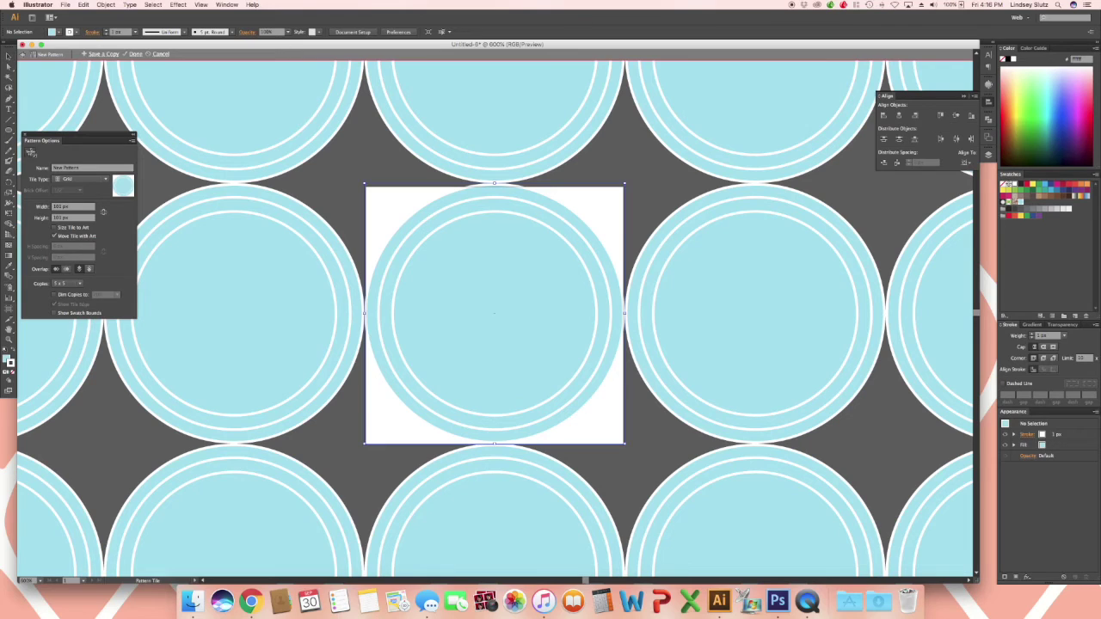
pyautogui.click(495, 441)
pyautogui.moveTo(495, 440); pyautogui.dragTo(500, 288)
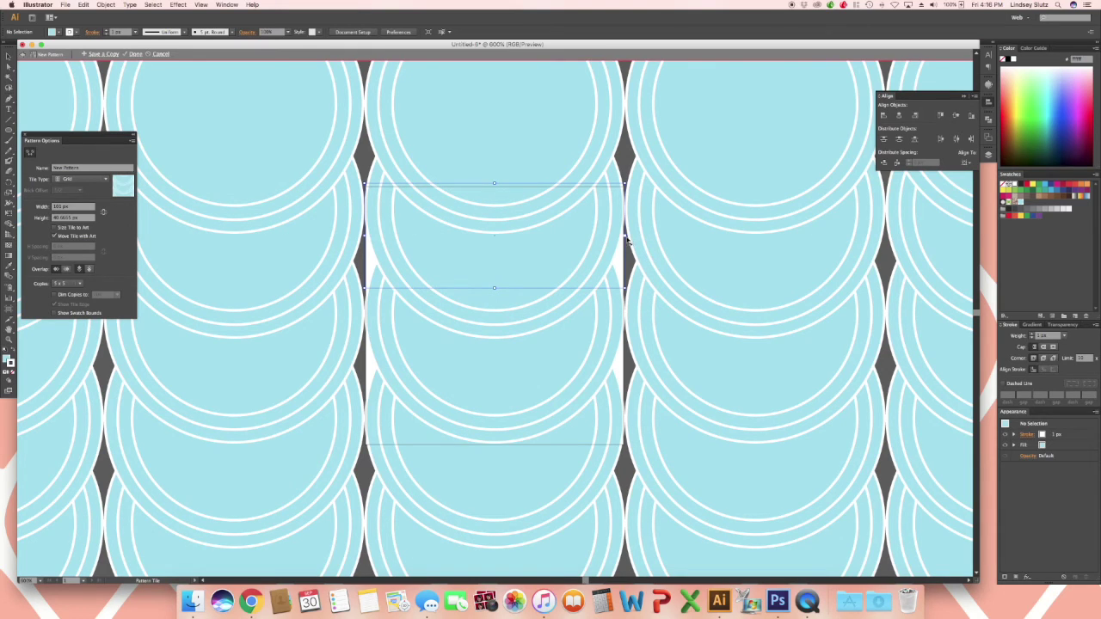
pyautogui.moveTo(625, 236); pyautogui.dragTo(596, 241)
pyautogui.moveTo(364, 236); pyautogui.dragTo(393, 237)
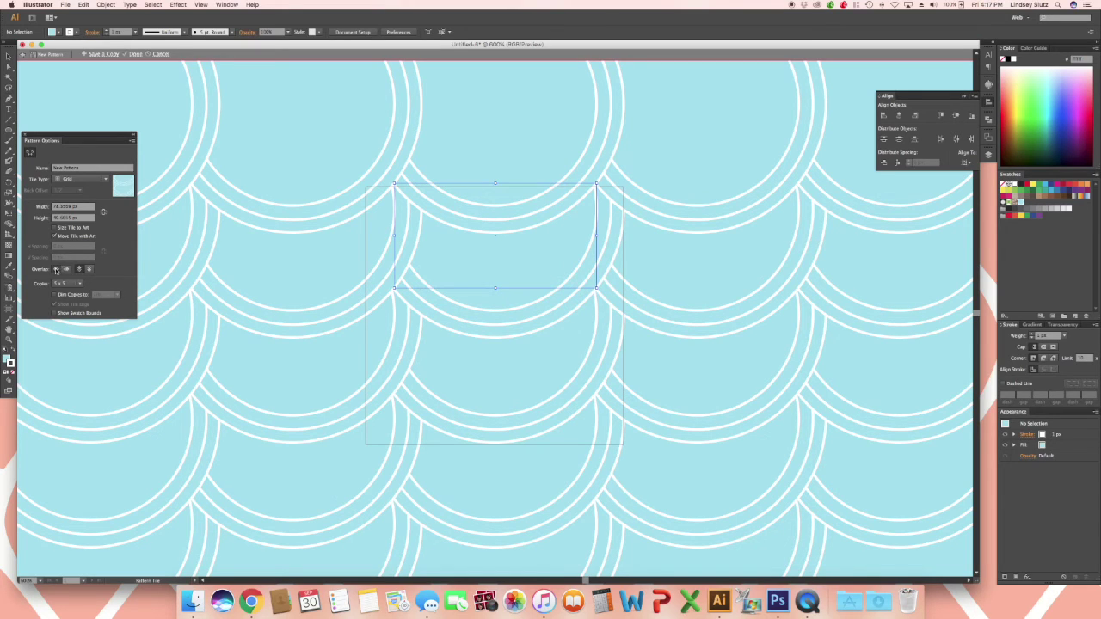
# Step: Set the Pattern Options overlap order, bringing lower rows to the front
pyautogui.click(90, 270)
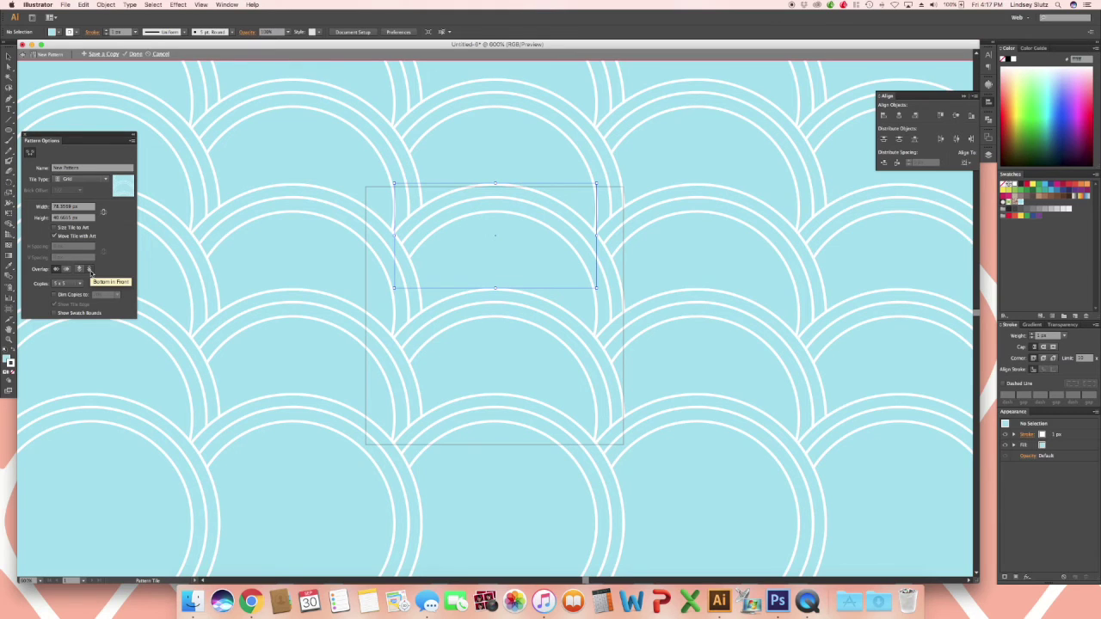
pyautogui.click(80, 270)
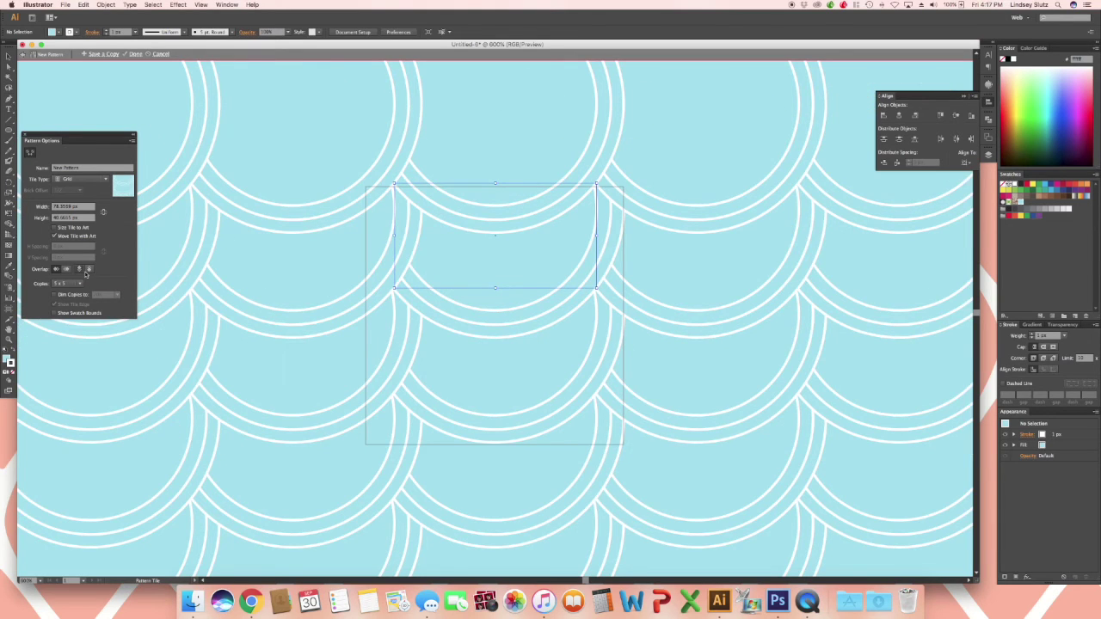
pyautogui.click(89, 270)
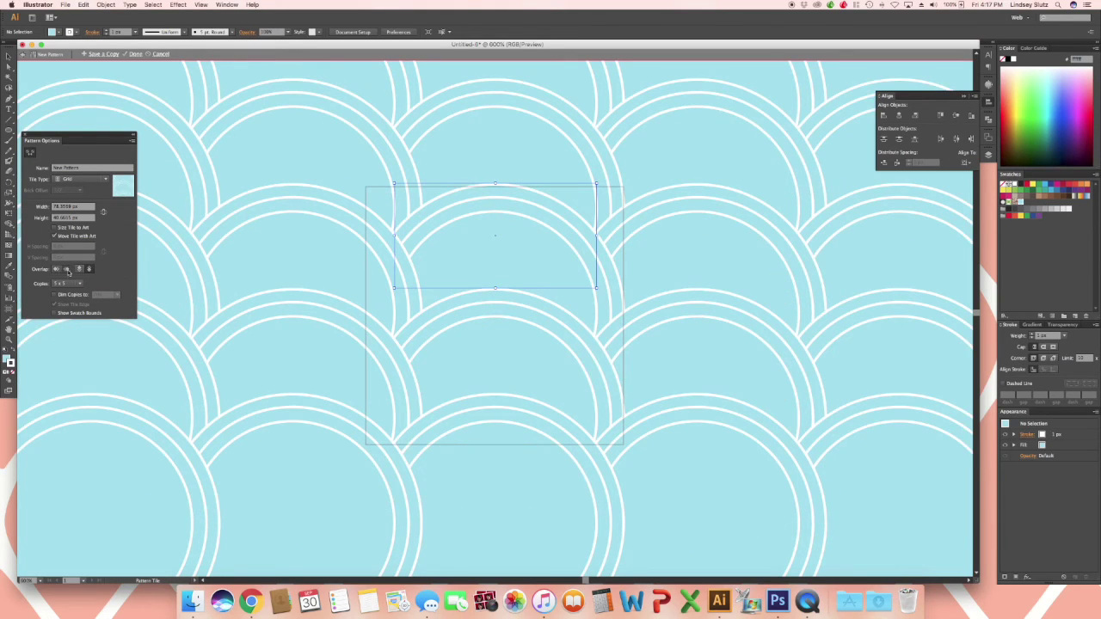
pyautogui.click(67, 271)
pyautogui.click(57, 270)
# Step: Select the middle circle and set its outline to pale pink from the Color panel spectrum
pyautogui.click(8, 56)
pyautogui.click(426, 216)
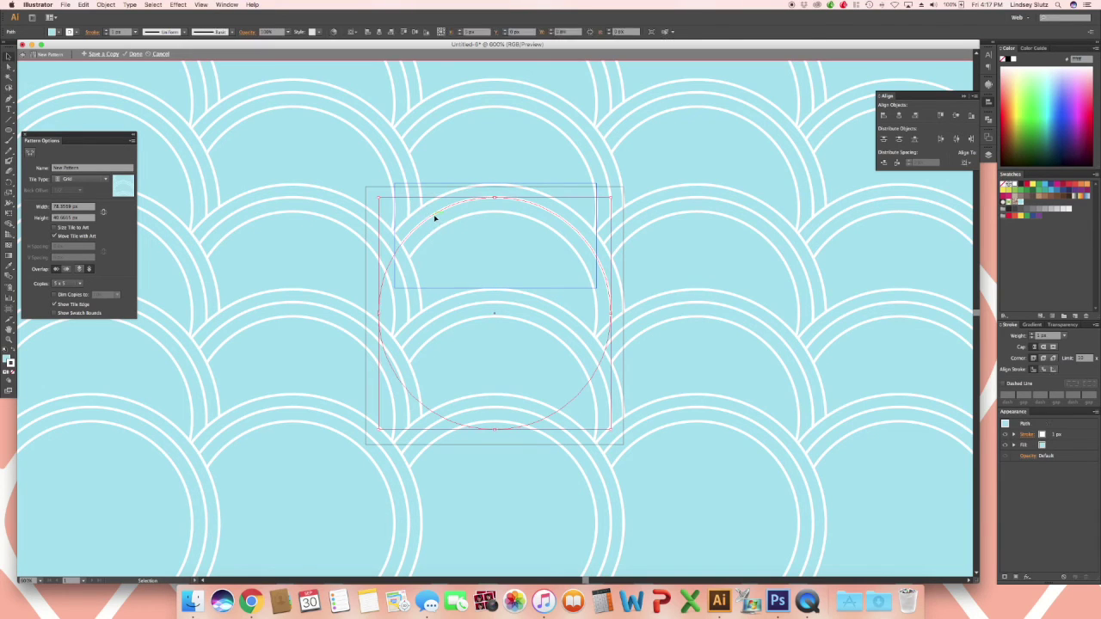
pyautogui.click(1073, 109)
pyautogui.click(1072, 110)
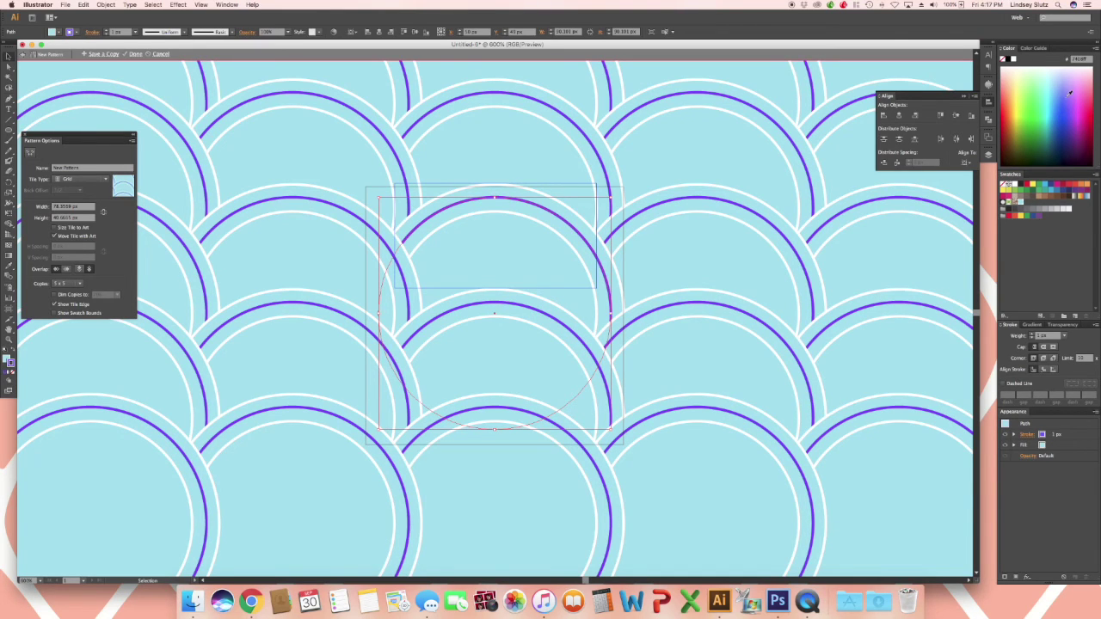
pyautogui.click(1072, 106)
pyautogui.click(1064, 75)
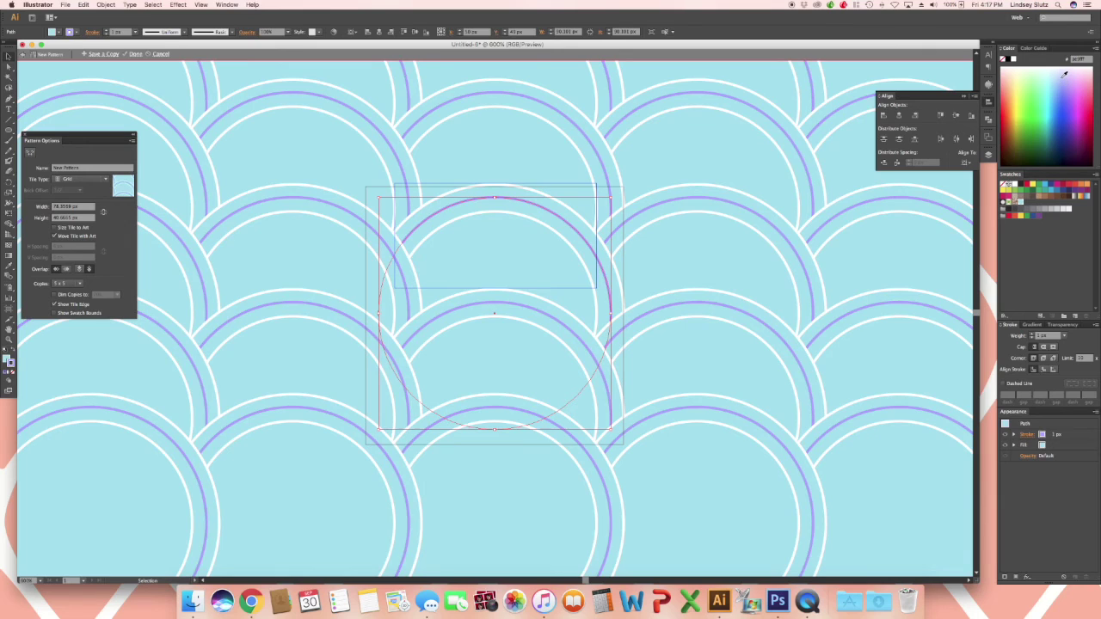
pyautogui.click(1064, 75)
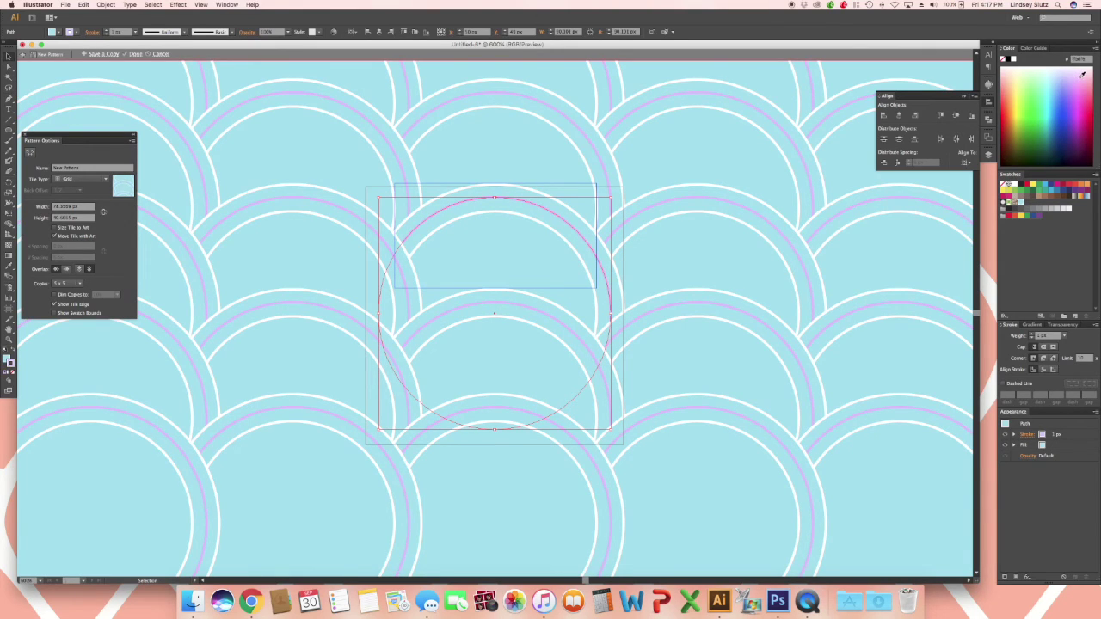
pyautogui.click(1081, 72)
pyautogui.click(1086, 68)
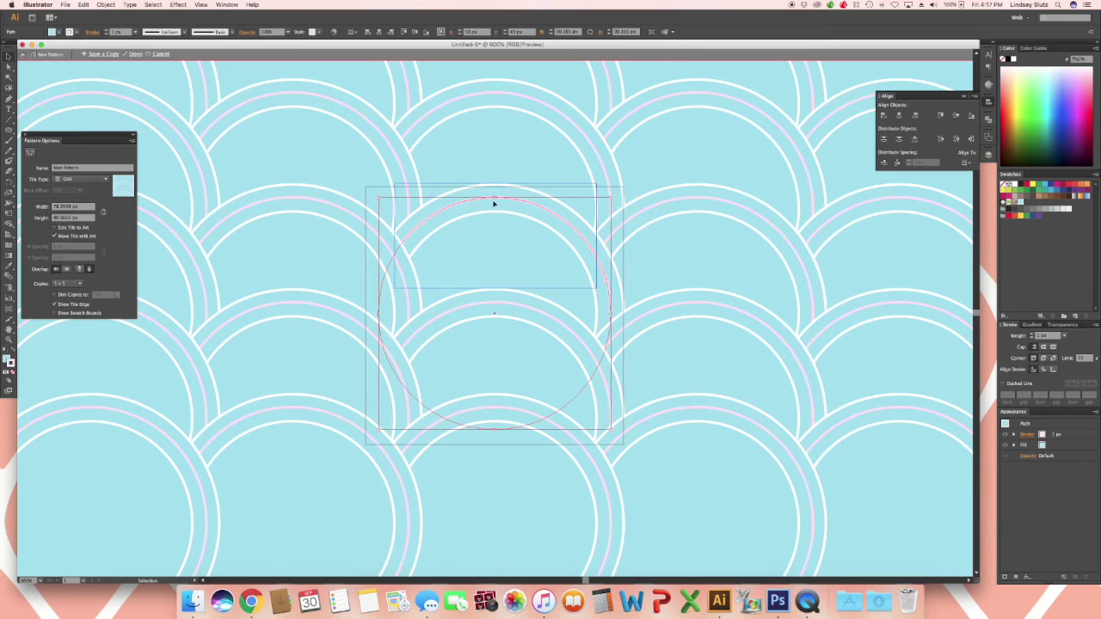
# Step: Save a copy of the pattern named 'Fish Scale', dismiss the alert, and click Done
pyautogui.click(102, 56)
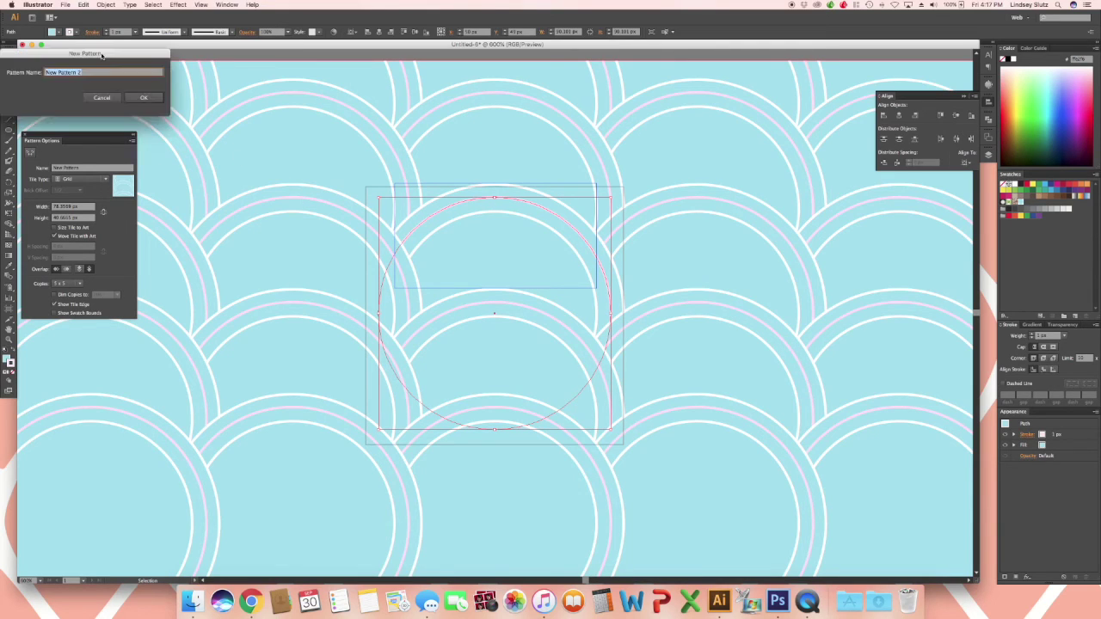
pyautogui.moveTo(95, 68); pyautogui.dragTo(199, 69)
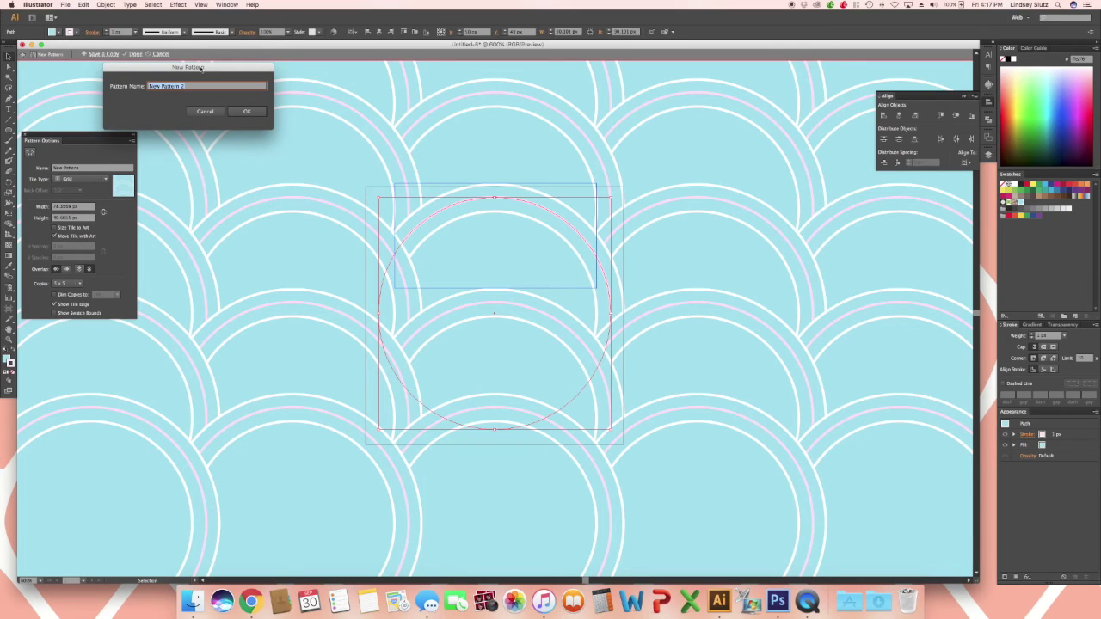
pyautogui.write('Fish Scale')
pyautogui.press('Return')
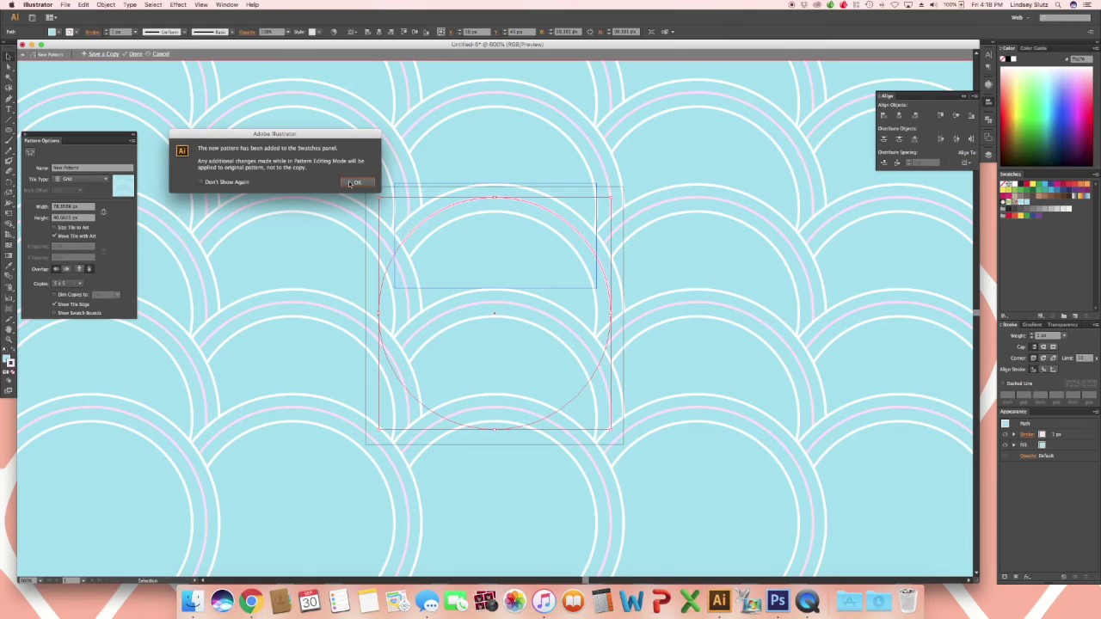
pyautogui.press('Return')
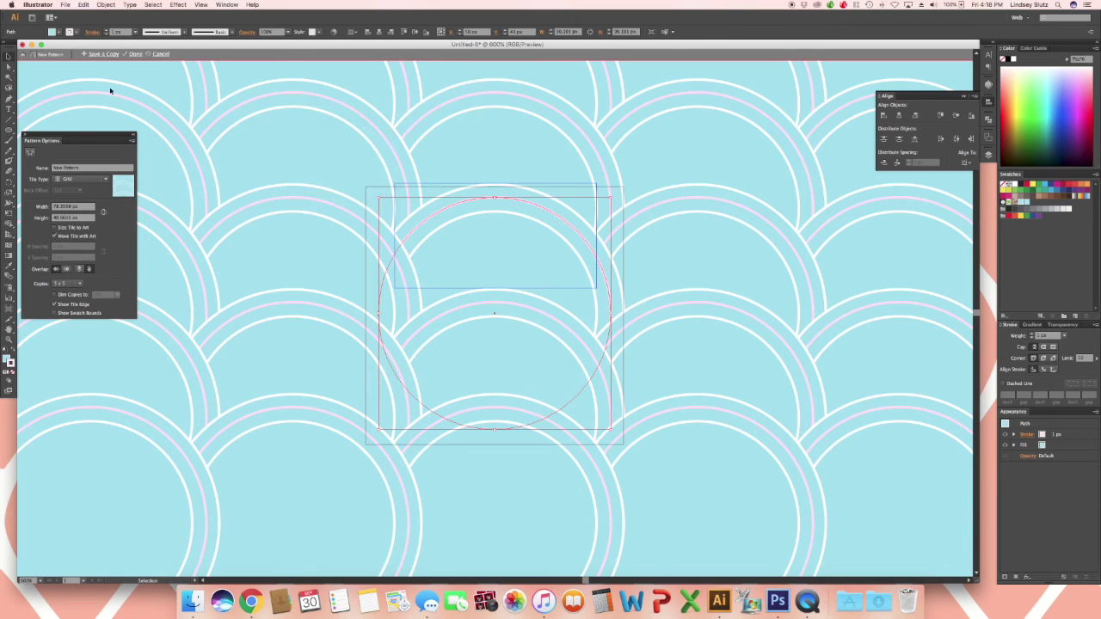
pyautogui.click(134, 54)
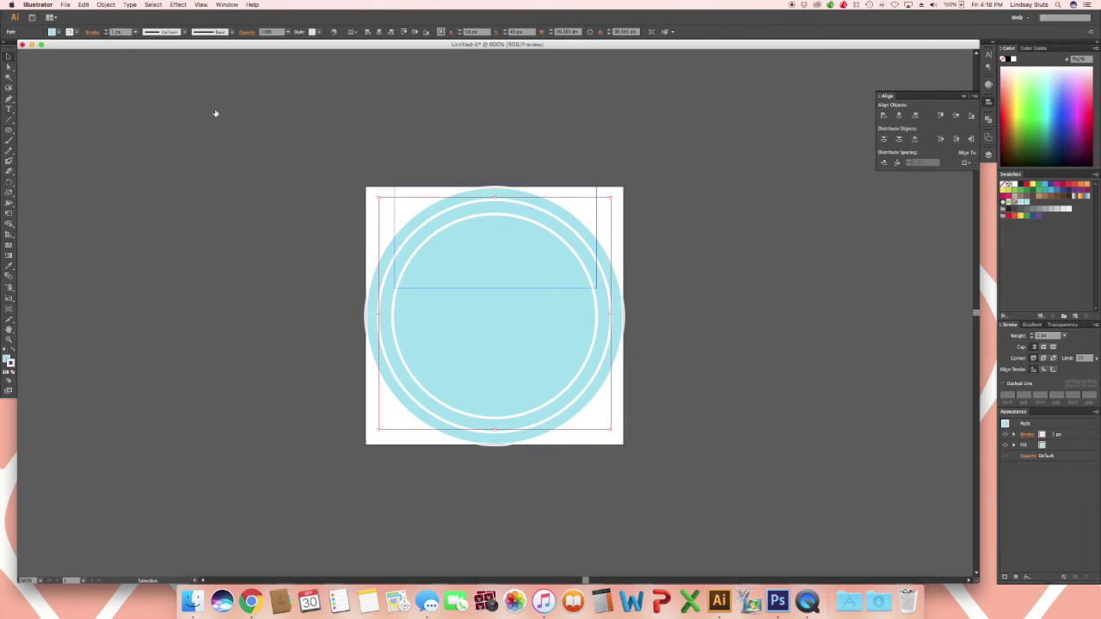
# Step: Draw a large rectangle and set its stroke to None
pyautogui.moveTo(9, 129); pyautogui.dragTo(357, 394)
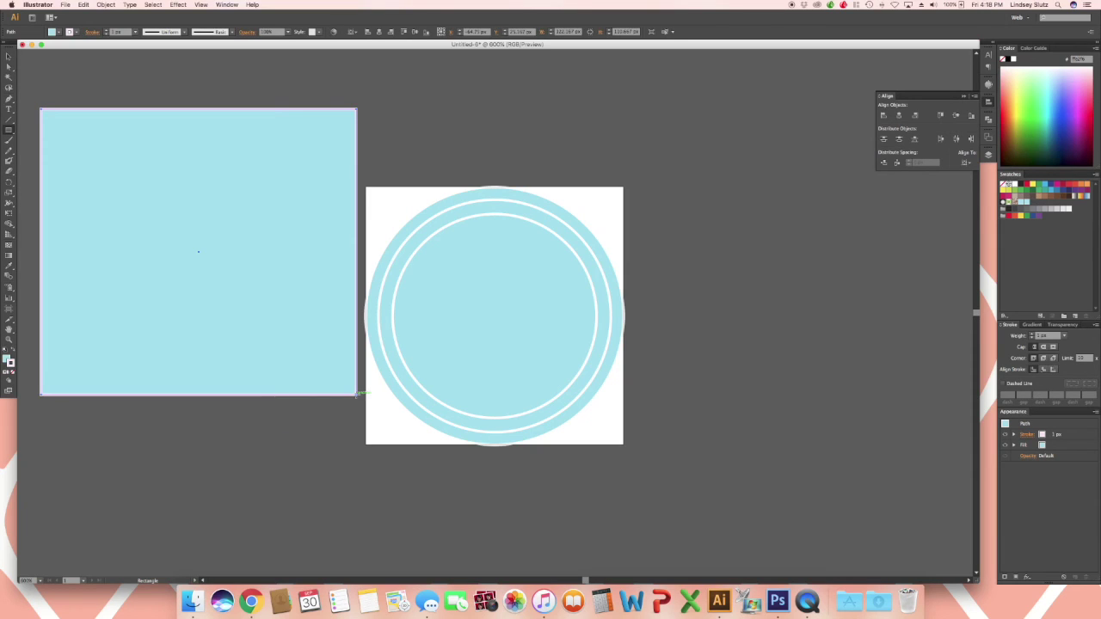
pyautogui.click(11, 365)
pyautogui.click(13, 371)
pyautogui.click(8, 359)
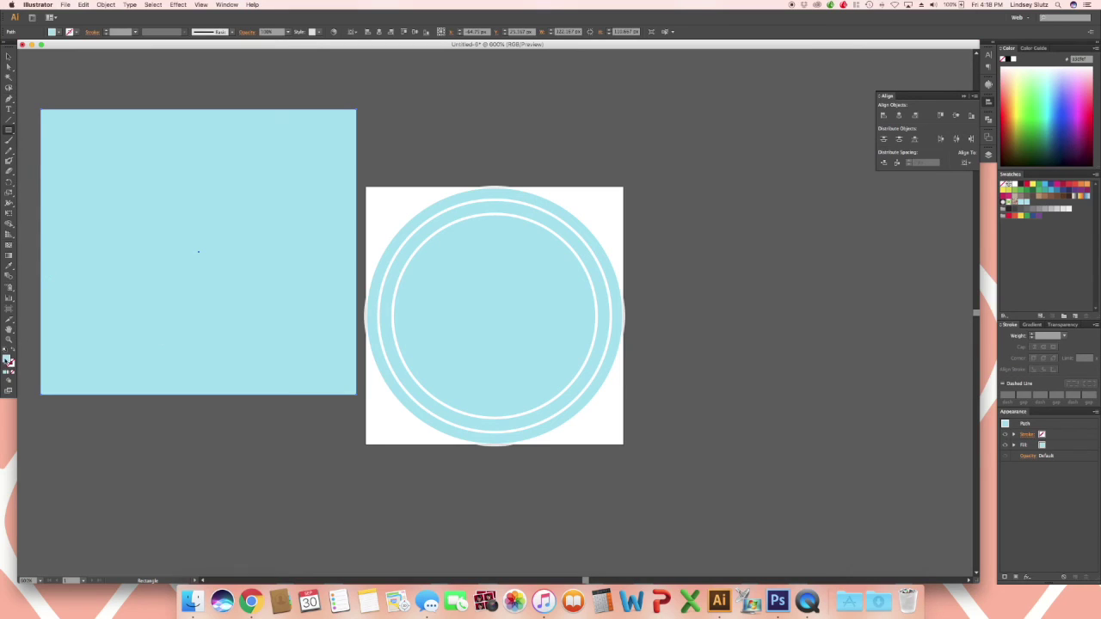
pyautogui.click(13, 365)
# Step: Fill the rectangle with the Fish Scale pattern swatch from the Swatches panel
pyautogui.click(227, 5)
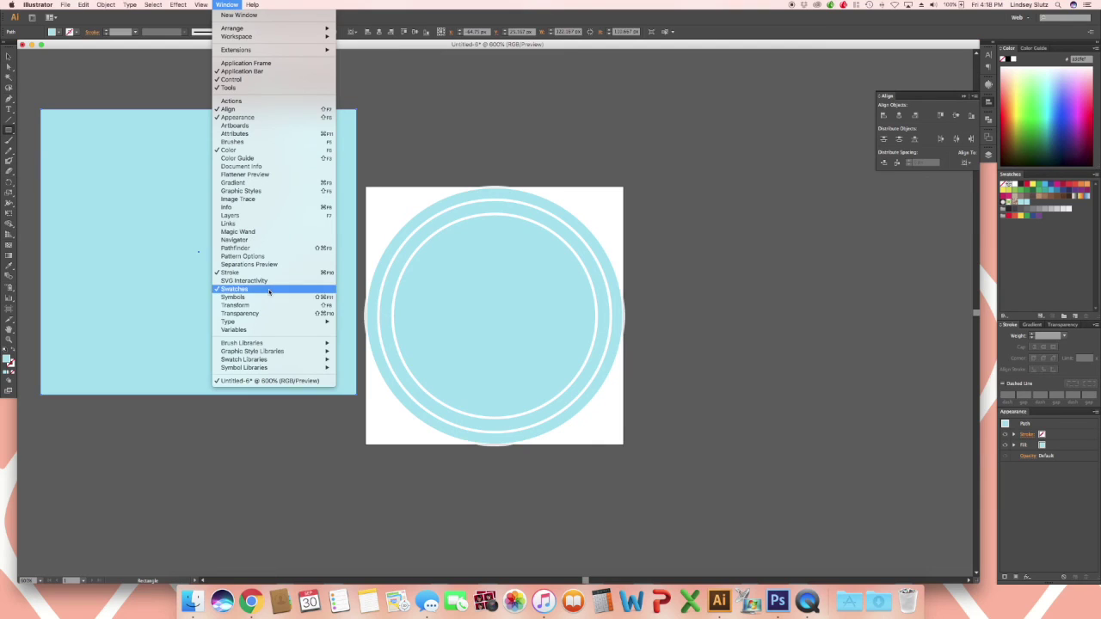
pyautogui.click(1029, 256)
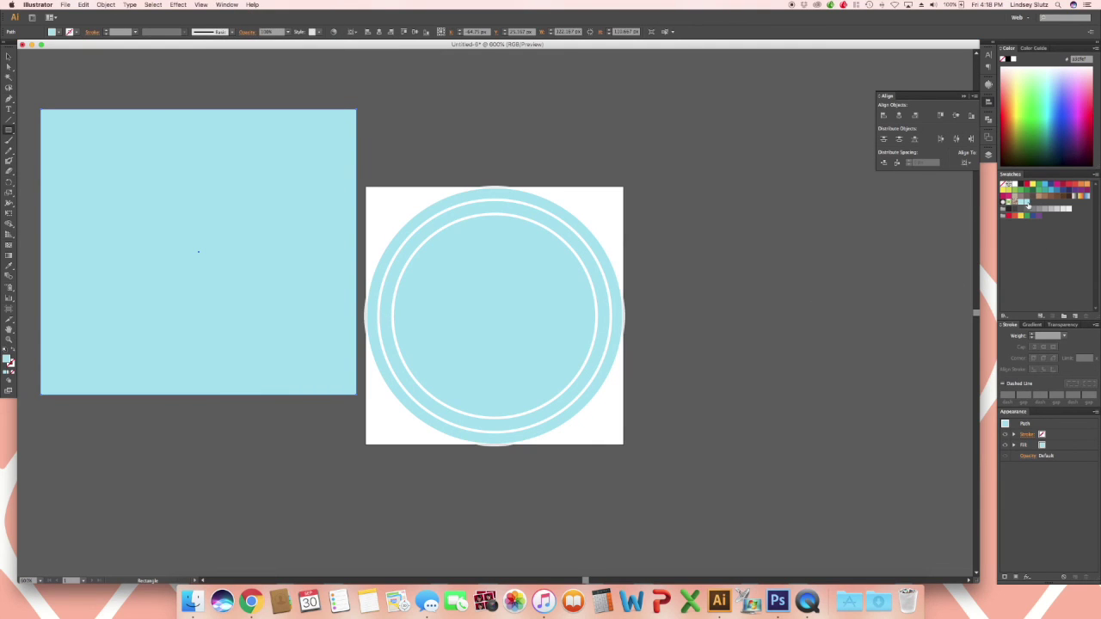
pyautogui.click(1027, 206)
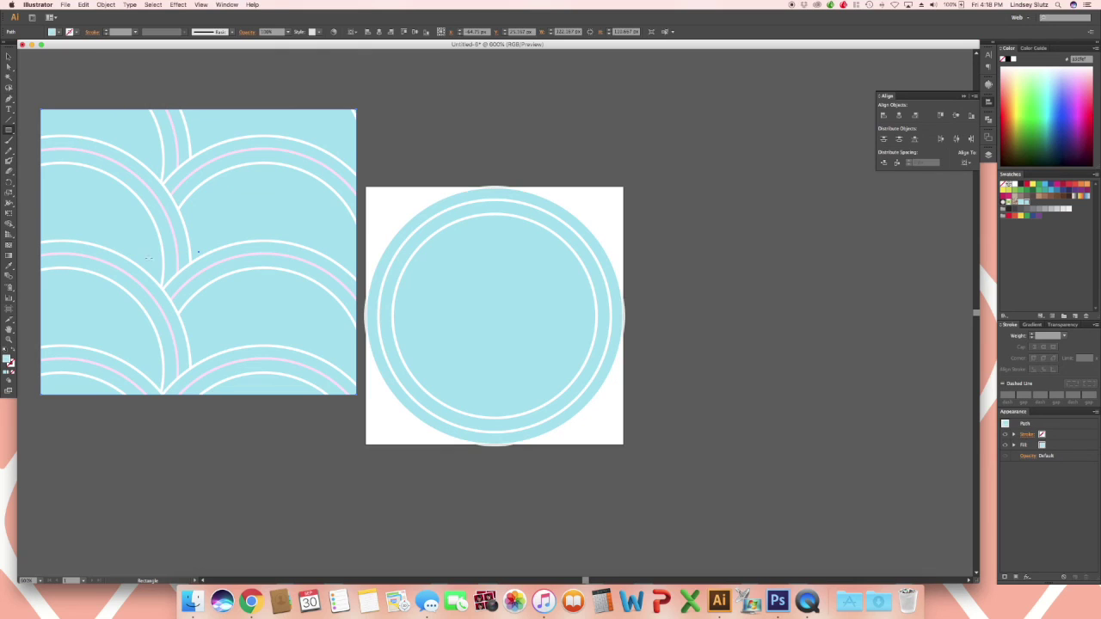
pyautogui.click(112, 7)
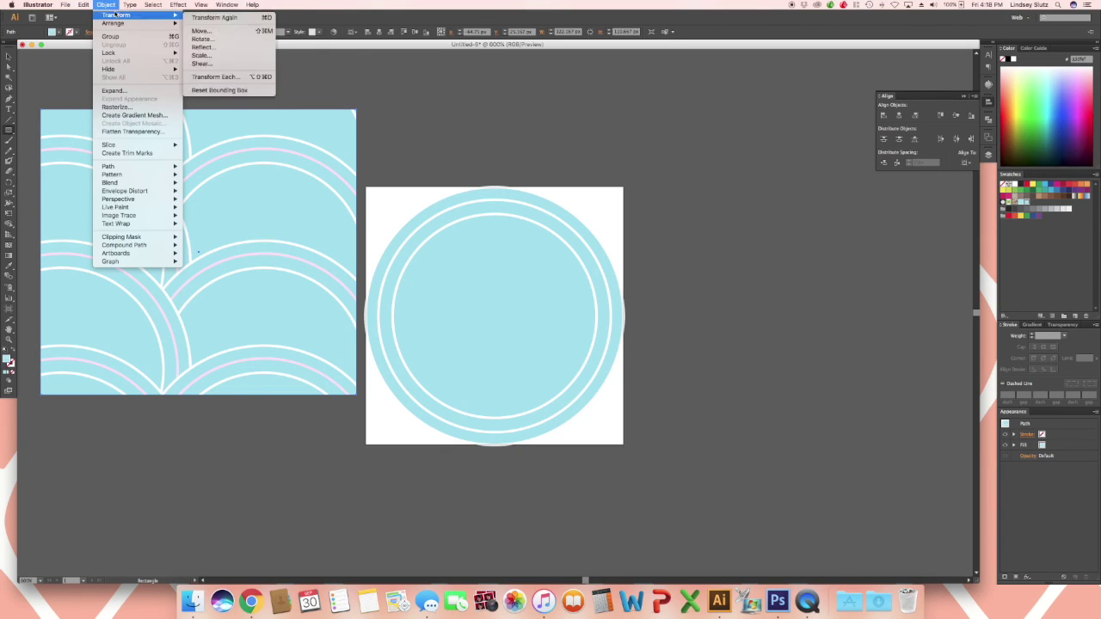
# Step: Open the Scale dialog with Transform Objects unchecked so only the pattern scales
pyautogui.moveTo(116, 15)
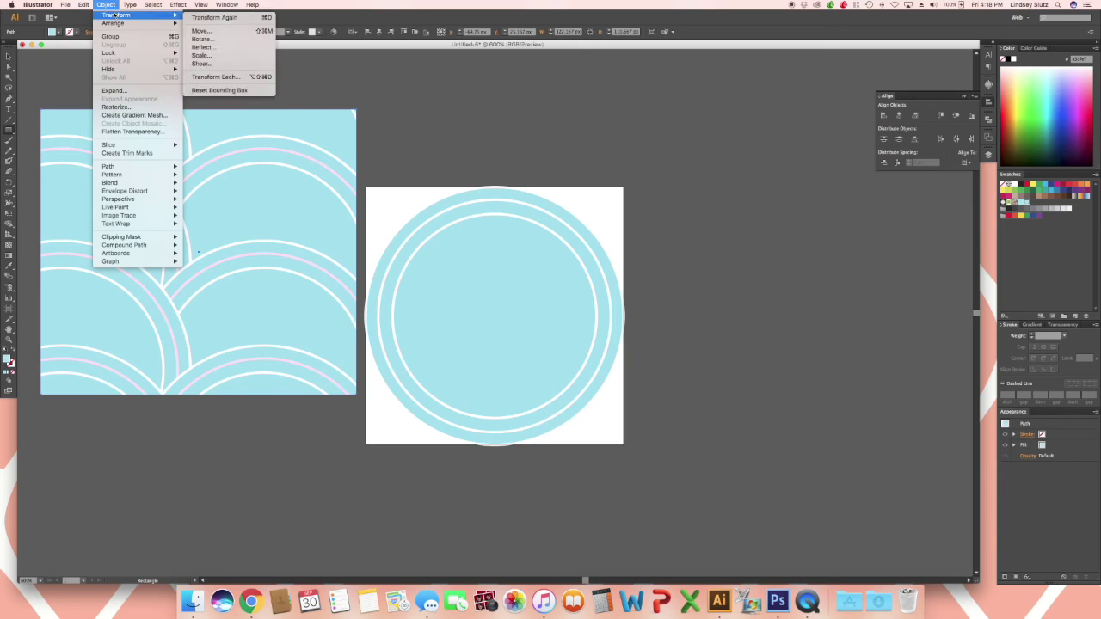
pyautogui.click(208, 57)
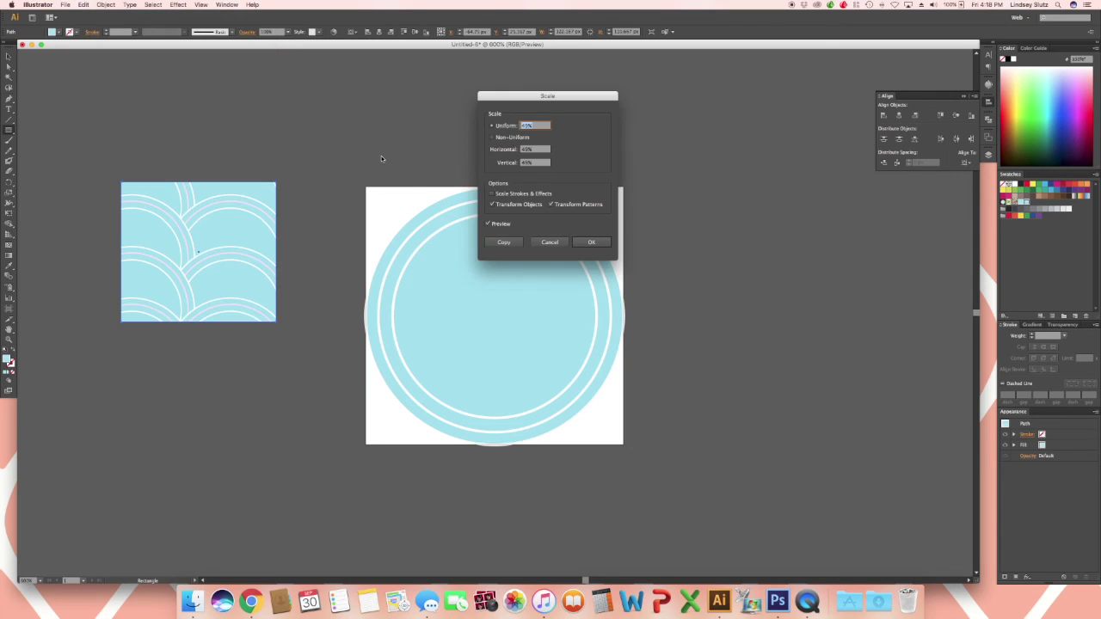
pyautogui.click(493, 205)
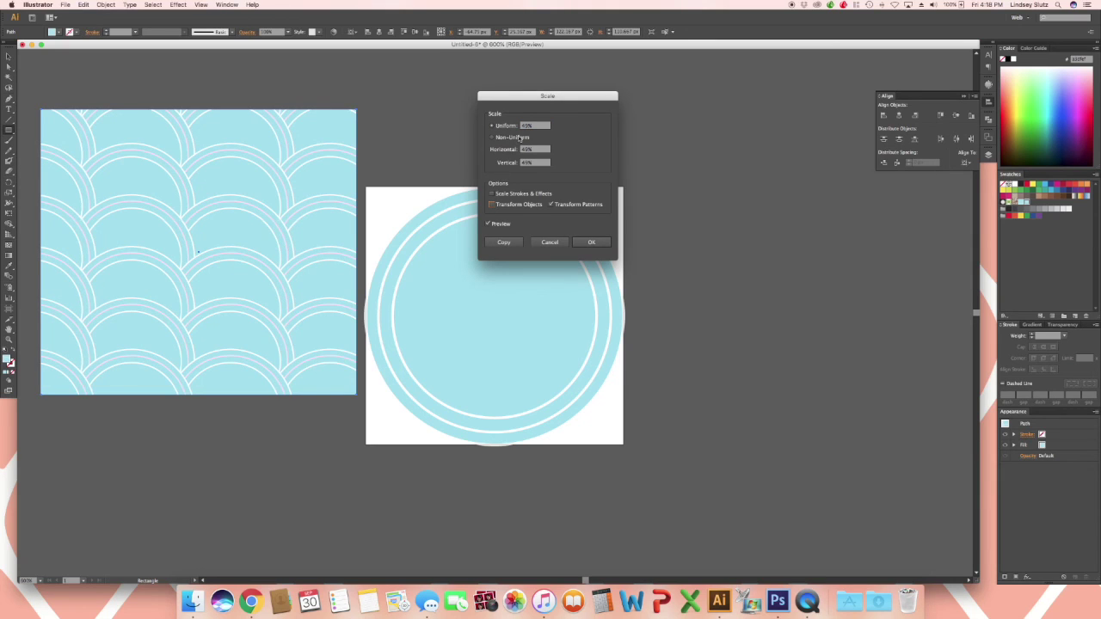
# Step: Step the Uniform scale percentage down to preview smaller fish scales inside the square
pyautogui.click(542, 127)
pyautogui.press('Up')
pyautogui.press('Up')
pyautogui.press('Up')
pyautogui.press('Down')
pyautogui.press('Down')
pyautogui.press('Down')
pyautogui.press('Down')
pyautogui.press('Down')
pyautogui.press('Down')
pyautogui.press('Down')
pyautogui.press('Down')
pyautogui.press('Down')
pyautogui.press('Down')
pyautogui.press('Down')
pyautogui.press('Down')
pyautogui.press('Down')
pyautogui.press('Down')
pyautogui.press('Down')
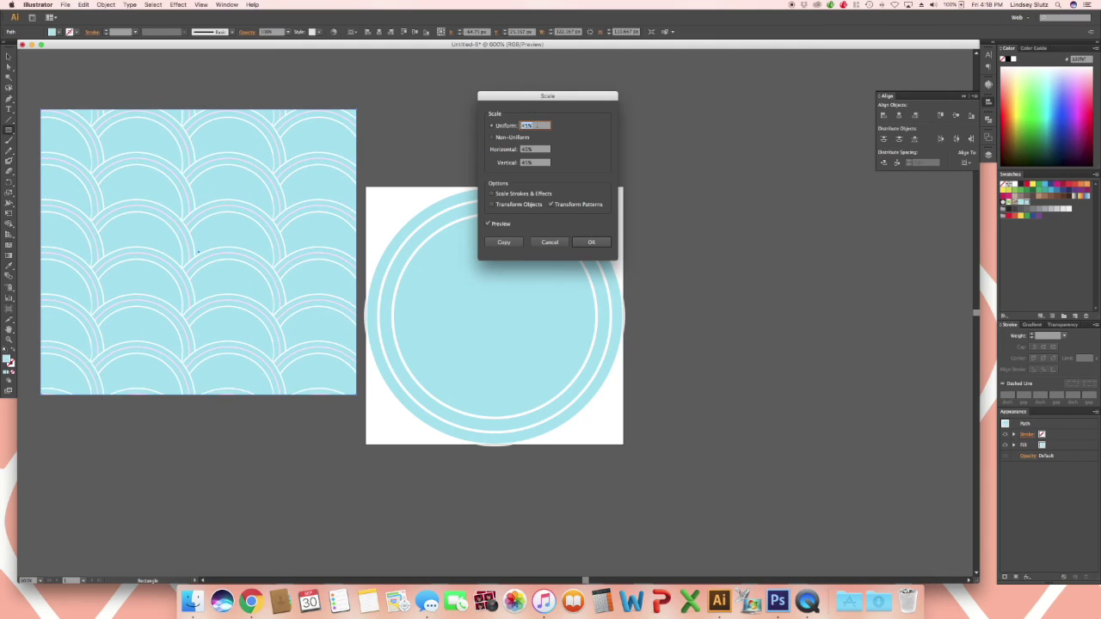
pyautogui.press('Down')
pyautogui.press('Down')
pyautogui.press('Down')
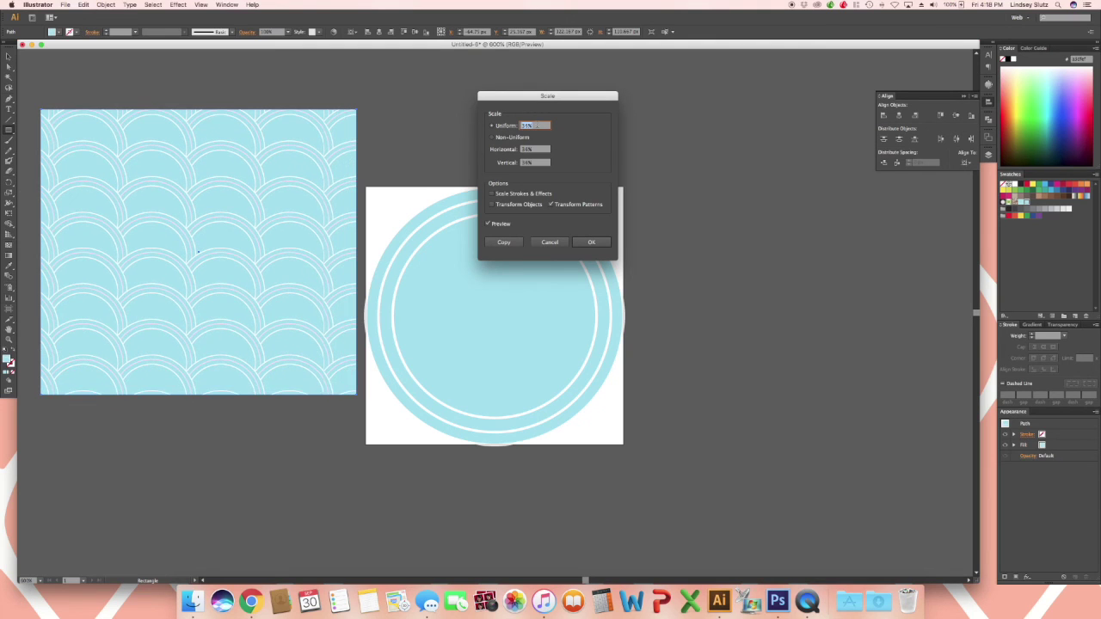
pyautogui.press('Down')
pyautogui.press('Down')
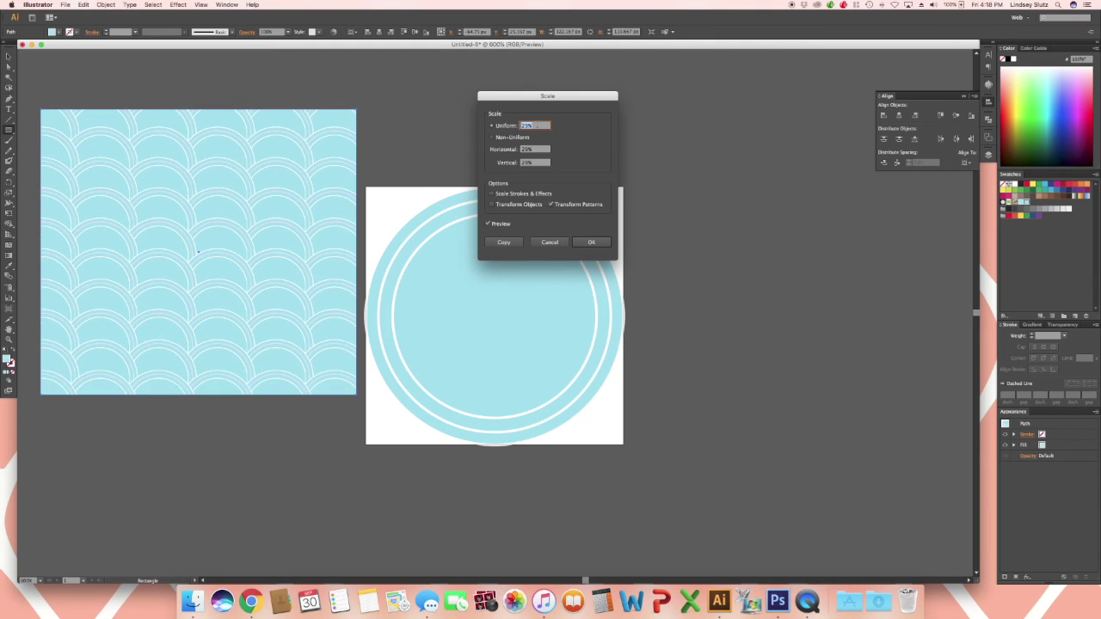
pyautogui.hotkey('shift', 'Up')
pyautogui.hotkey('shift', 'Up')
pyautogui.hotkey('shift', 'Up')
pyautogui.hotkey('shift', 'Up')
pyautogui.hotkey('shift', 'Up')
pyautogui.hotkey('shift', 'Up')
pyautogui.hotkey('shift', 'Up')
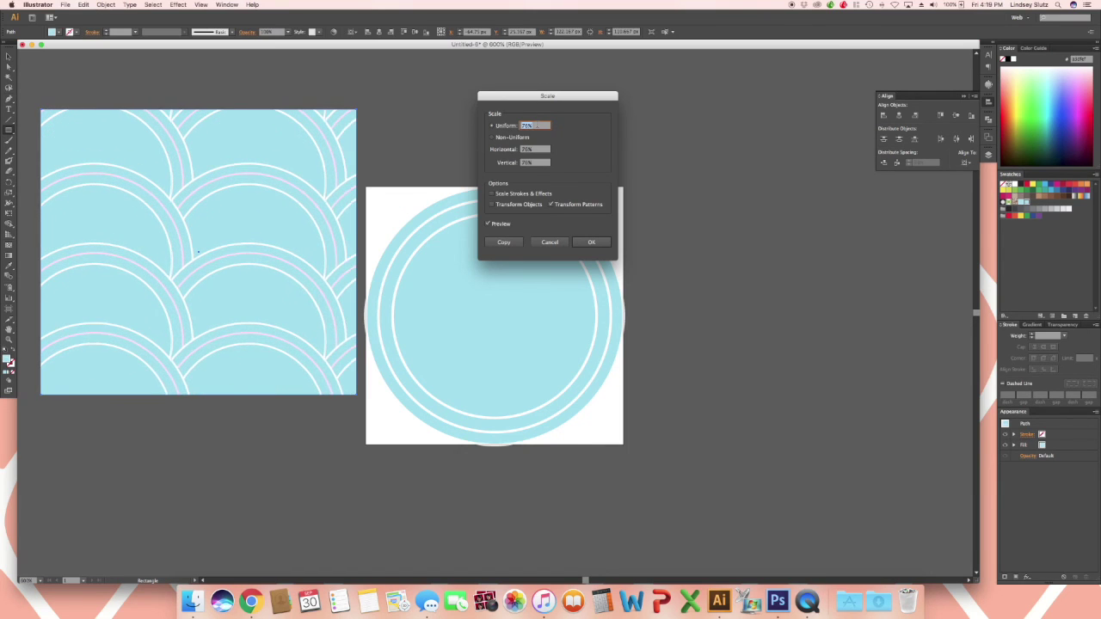
pyautogui.hotkey('shift', 'Down')
pyautogui.hotkey('shift', 'Down')
pyautogui.hotkey('shift', 'Down')
pyautogui.hotkey('shift', 'Down')
pyautogui.hotkey('shift', 'Down')
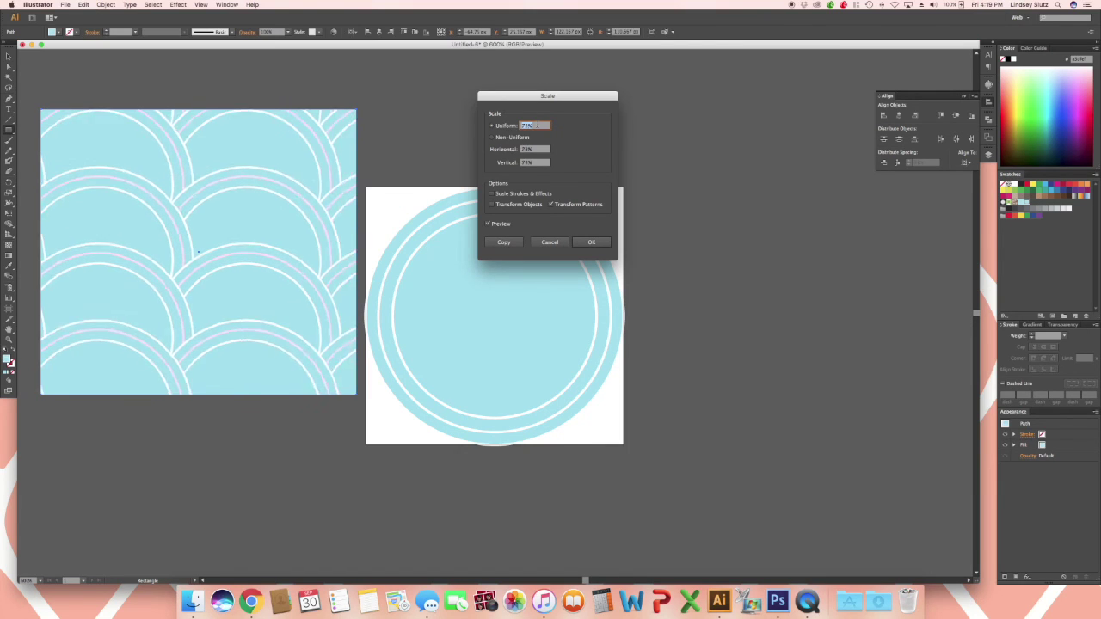
pyautogui.hotkey('shift', 'Down')
pyautogui.hotkey('shift', 'Down')
pyautogui.hotkey('shift', 'Down')
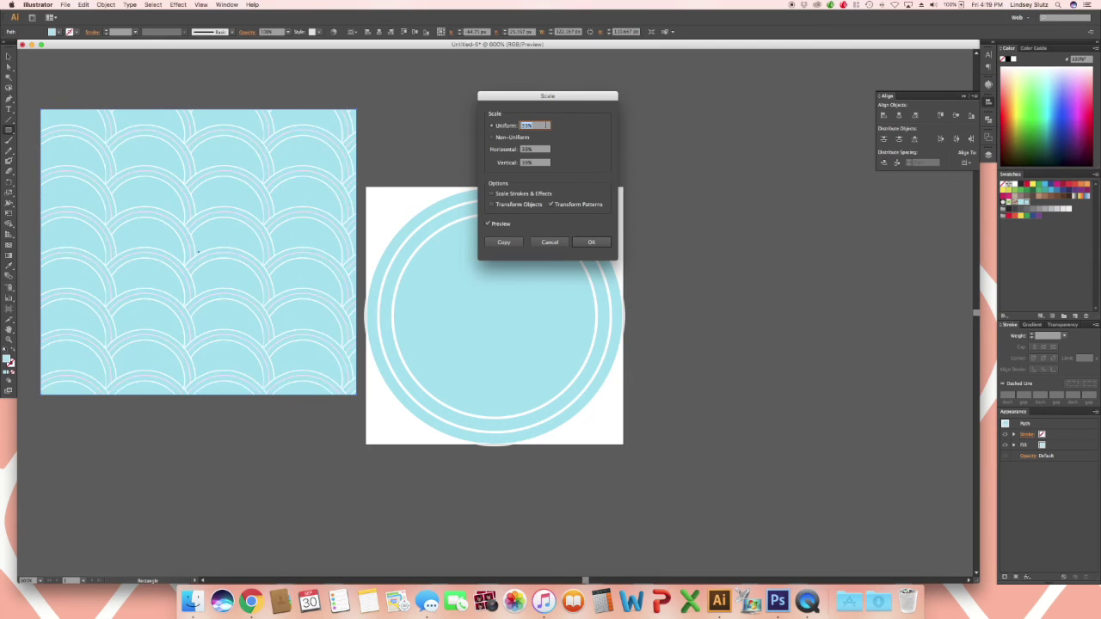